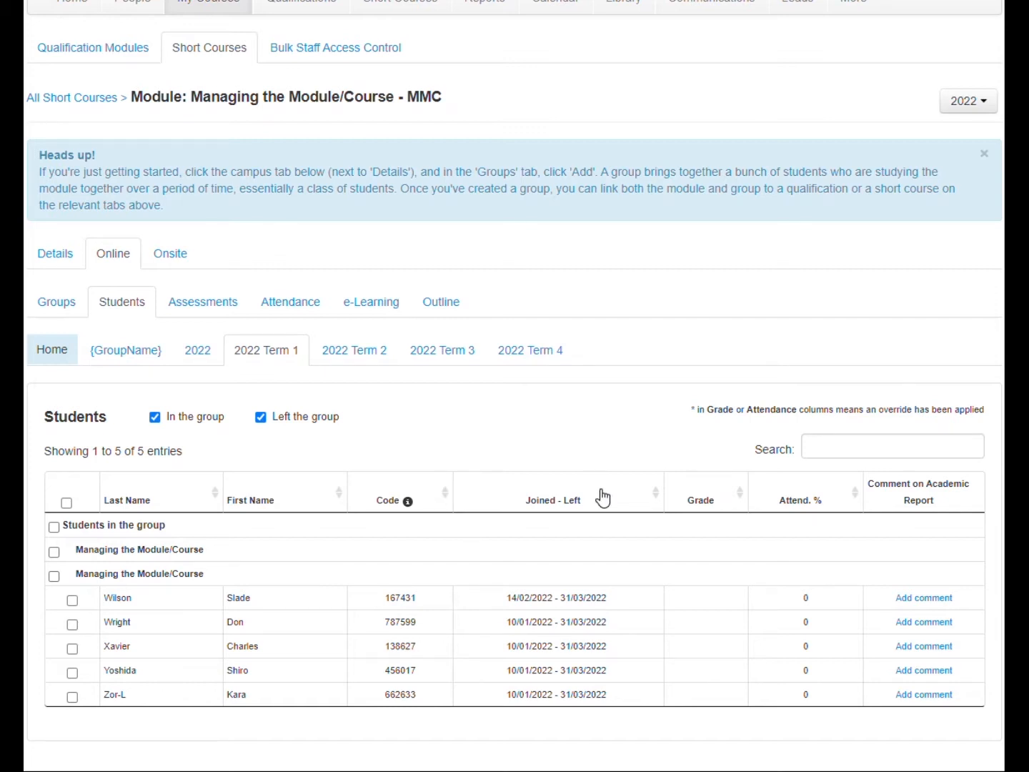
# Step: Open the assessments of the 2022 Term 1 group and start adding a new assessment
pyautogui.click(222, 301)
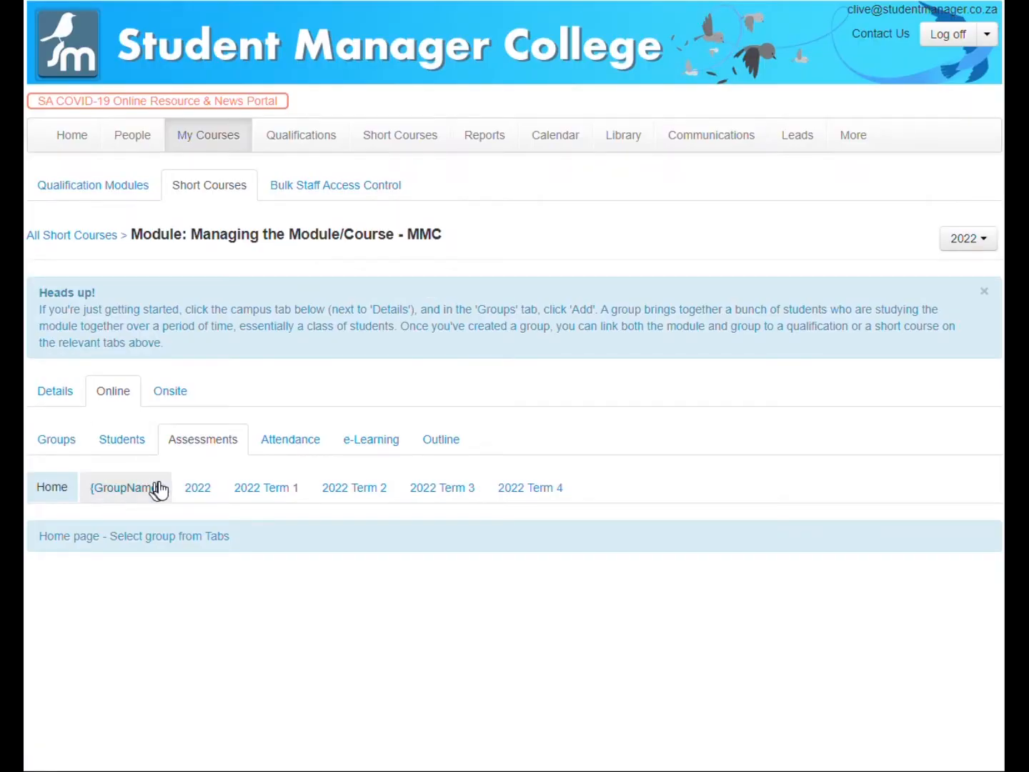
pyautogui.click(278, 493)
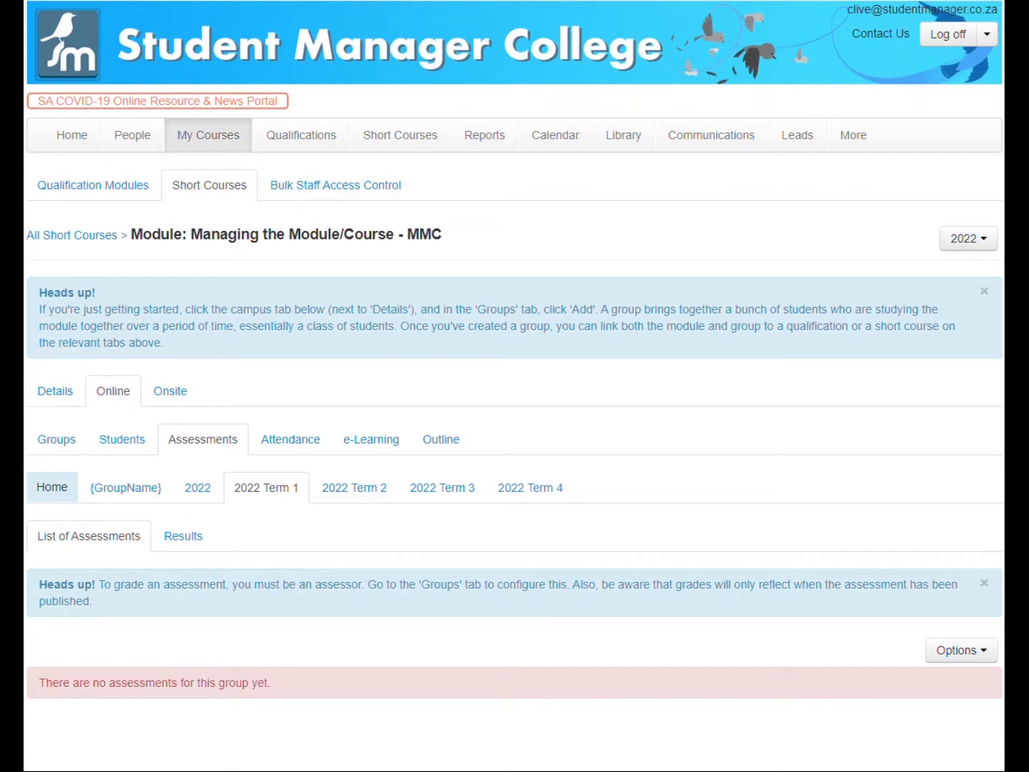
pyautogui.click(986, 661)
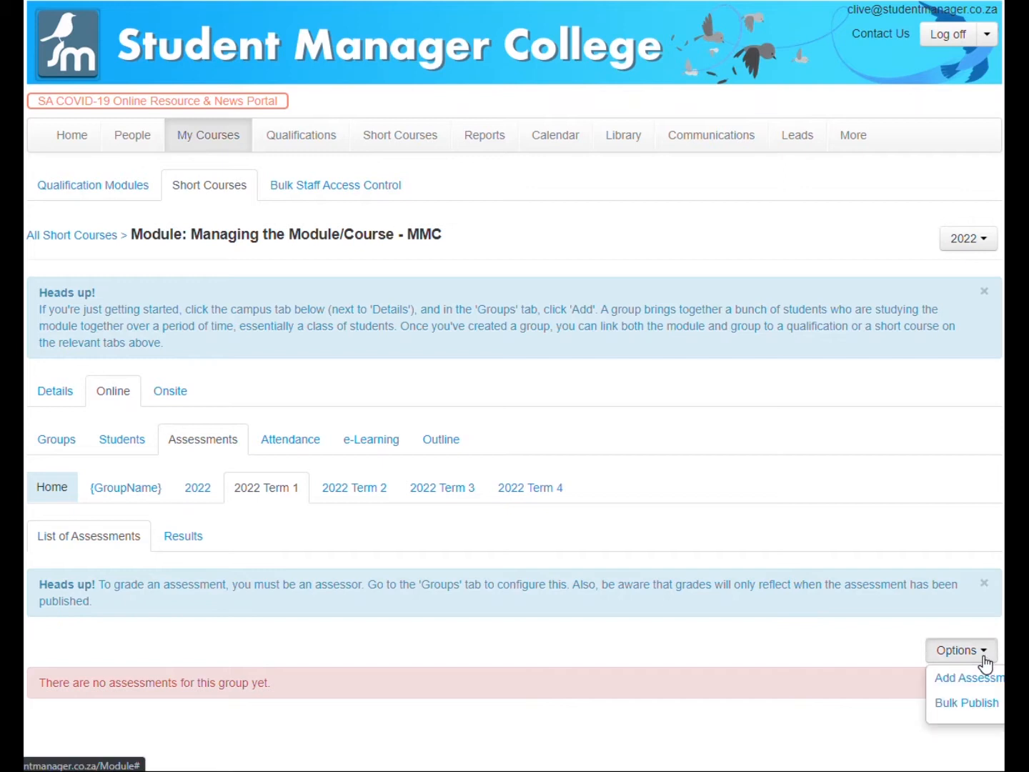
pyautogui.scroll(-4, 984, 661)
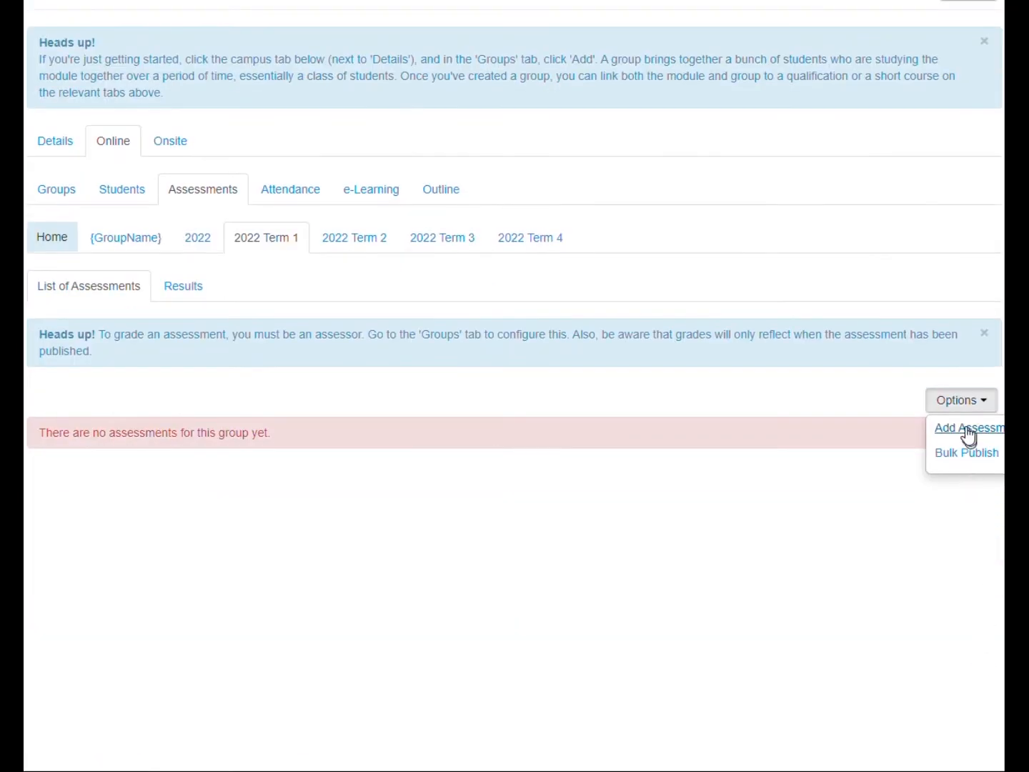
pyautogui.click(967, 429)
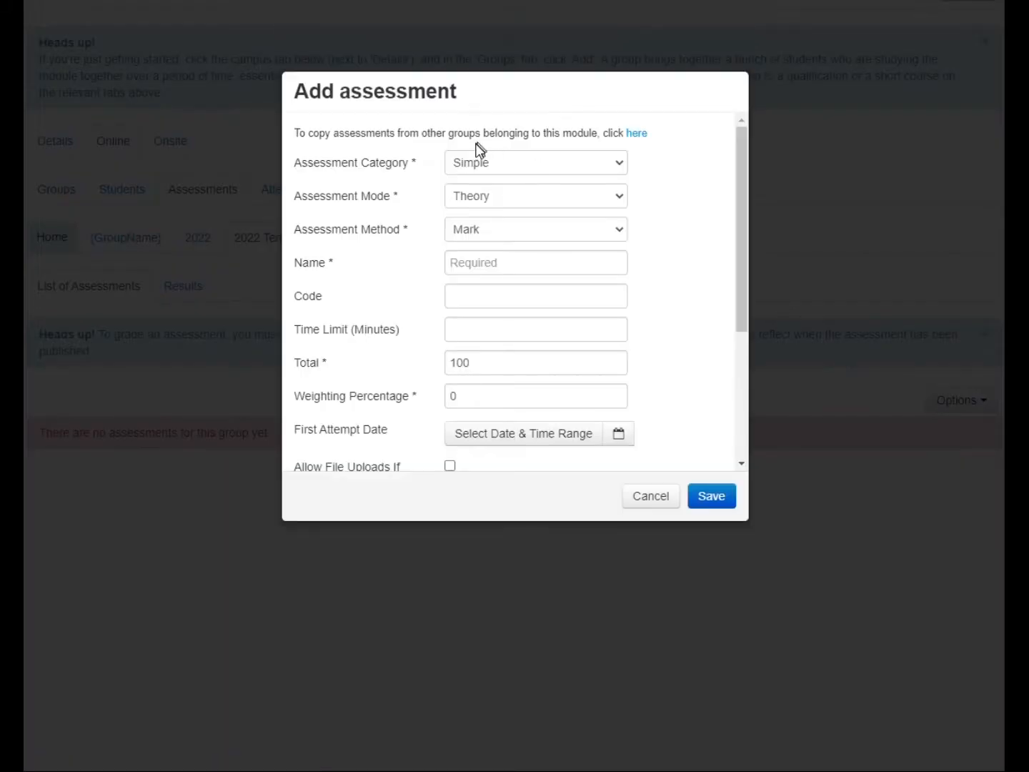
# Step: Choose the Simple category, Theory mode and Mark method for the new assessment
pyautogui.click(518, 168)
pyautogui.click(522, 168)
pyautogui.click(533, 199)
pyautogui.click(534, 204)
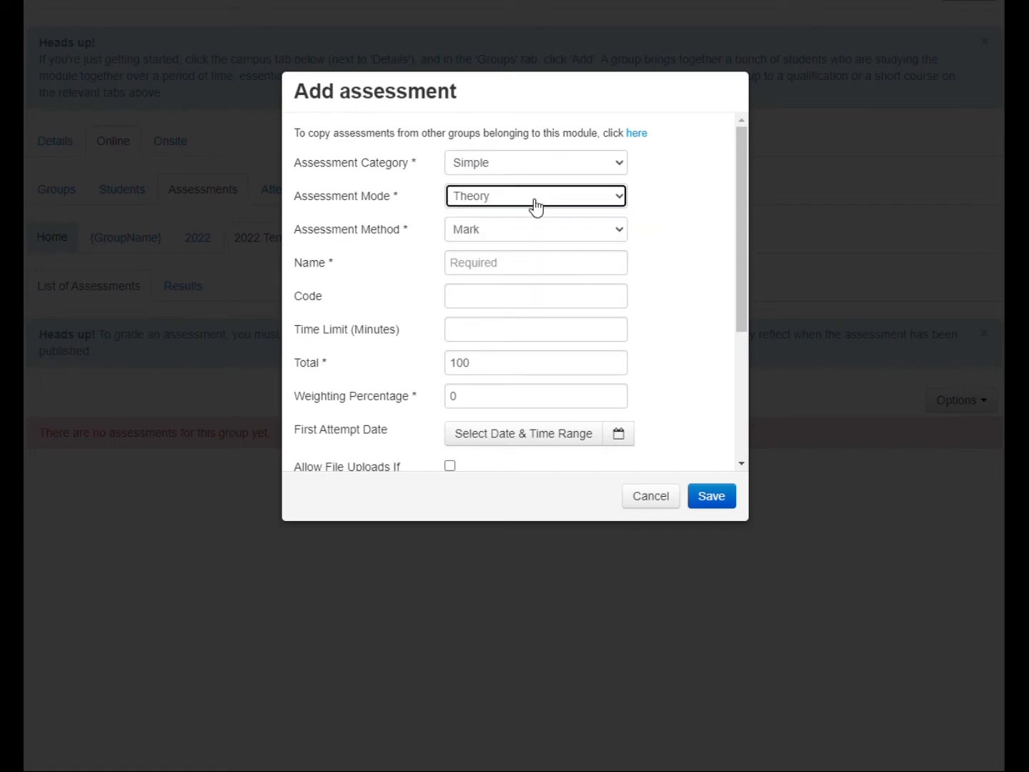
pyautogui.click(509, 230)
pyautogui.click(502, 203)
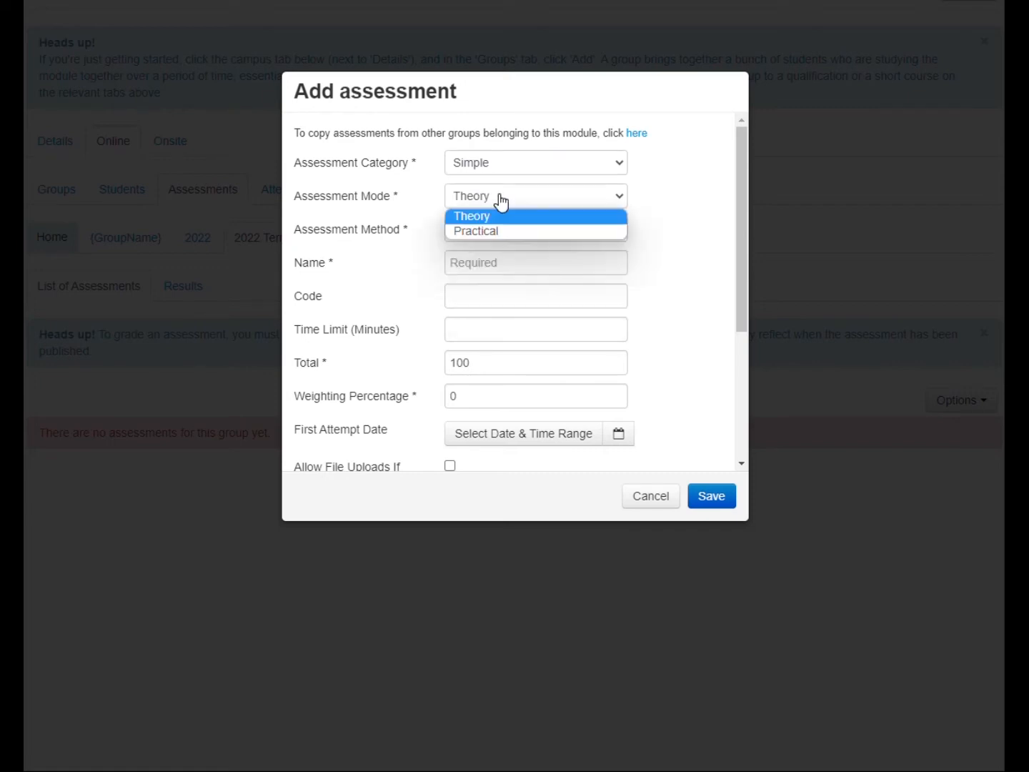
pyautogui.click(538, 213)
pyautogui.click(530, 228)
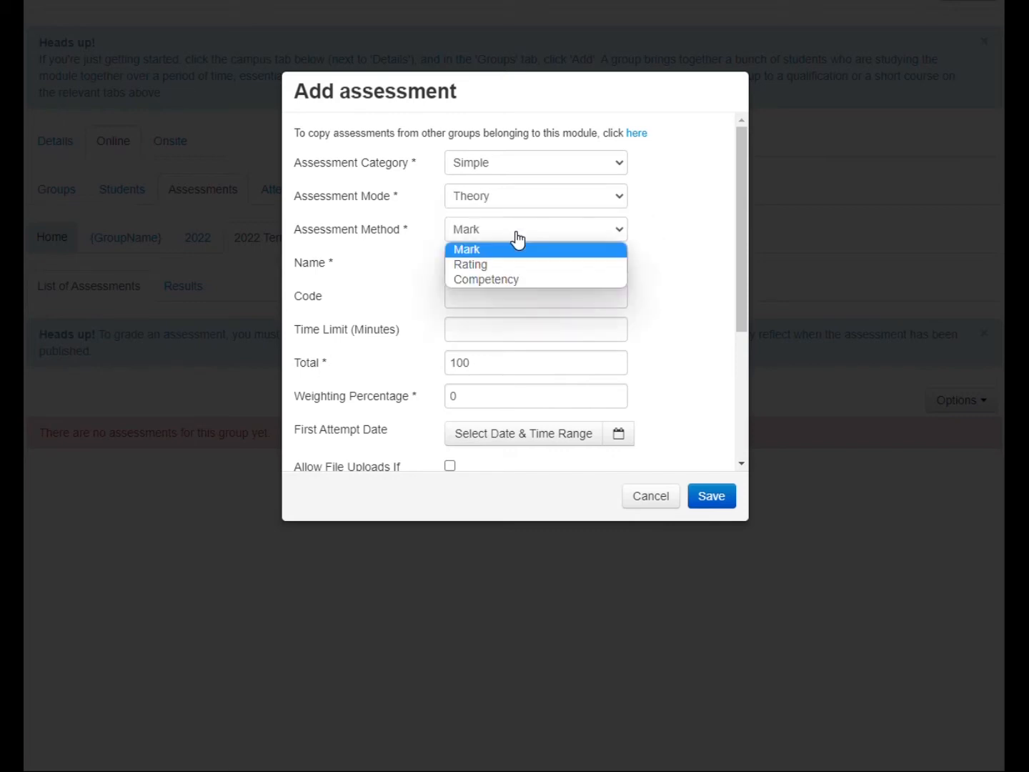
pyautogui.click(493, 251)
# Step: Name the assessment Class Test 1, with code CT1, a total of 100 and a weighting percentage of 15
pyautogui.click(517, 260)
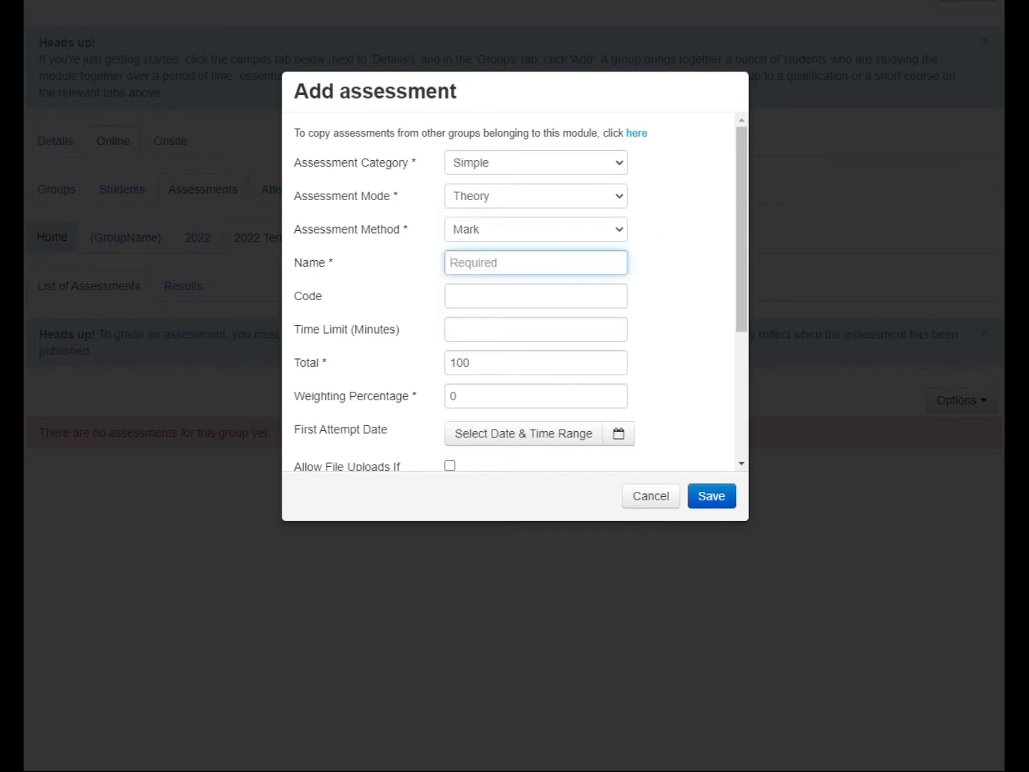
pyautogui.write('Class Test 1')
pyautogui.click(483, 299)
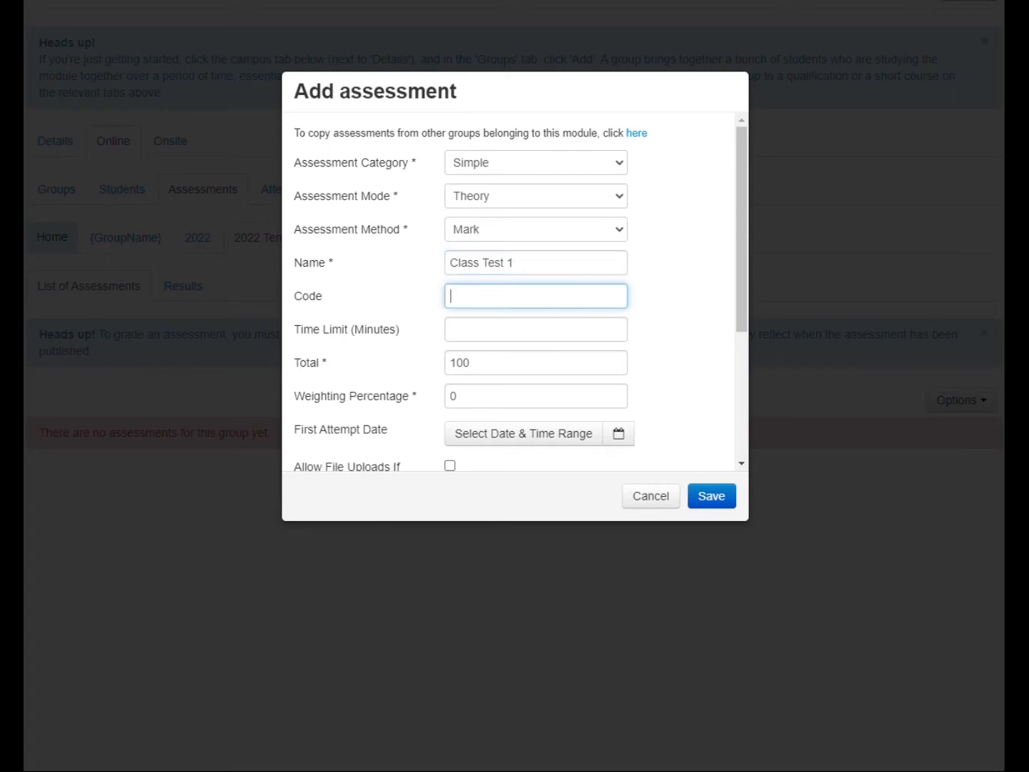
pyautogui.write('CT1')
pyautogui.click(500, 362)
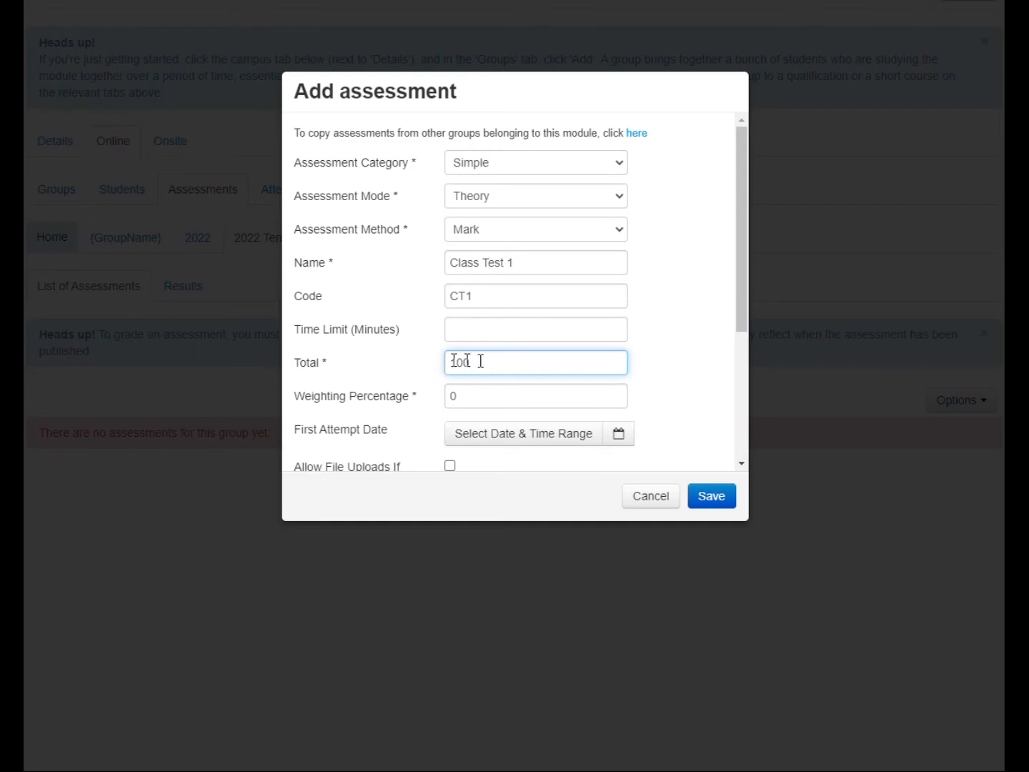
pyautogui.click(496, 391)
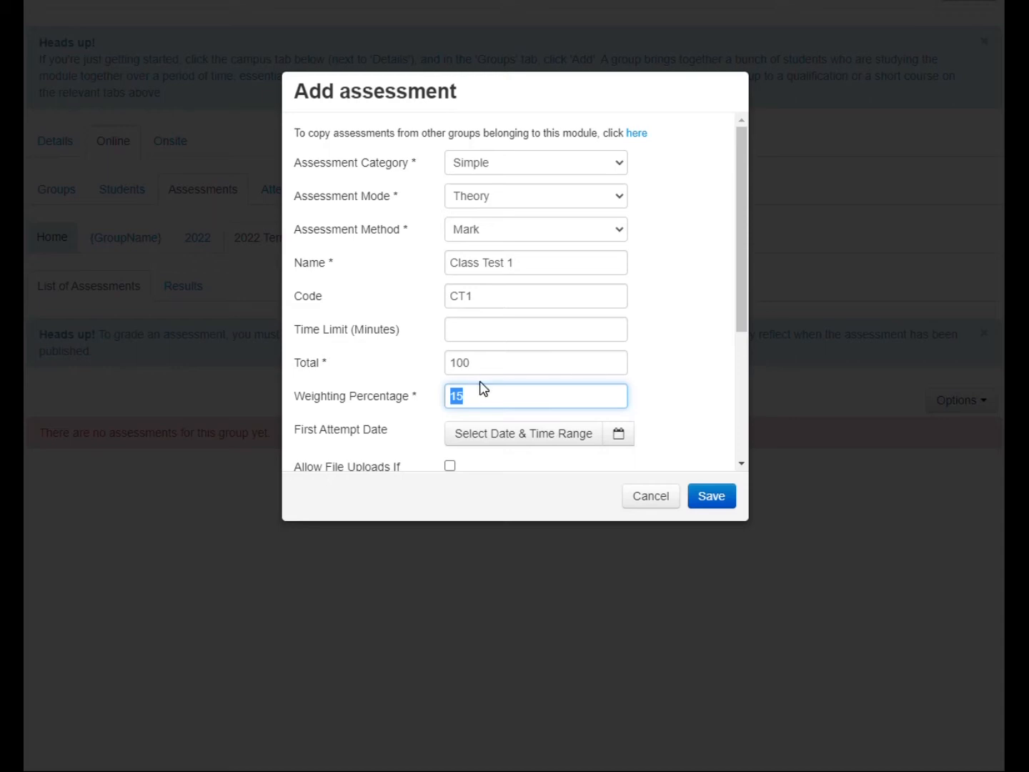
# Step: Set both the start and end date of the first attempt to 17 January 2022
pyautogui.click(565, 443)
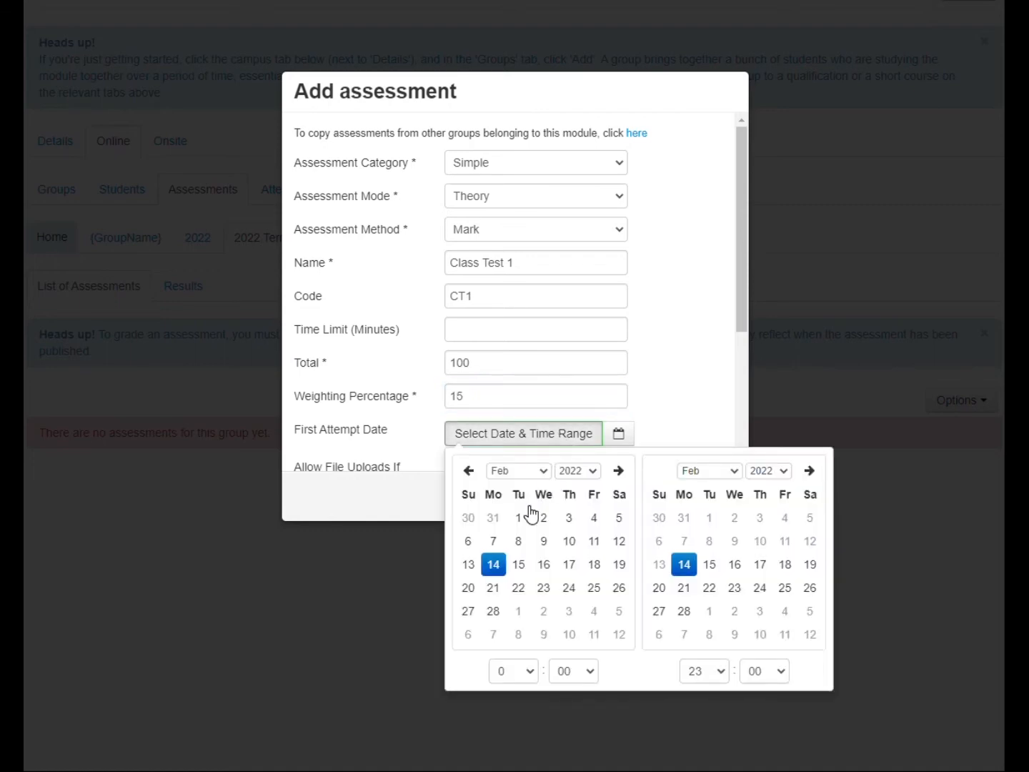
pyautogui.click(518, 518)
pyautogui.click(544, 471)
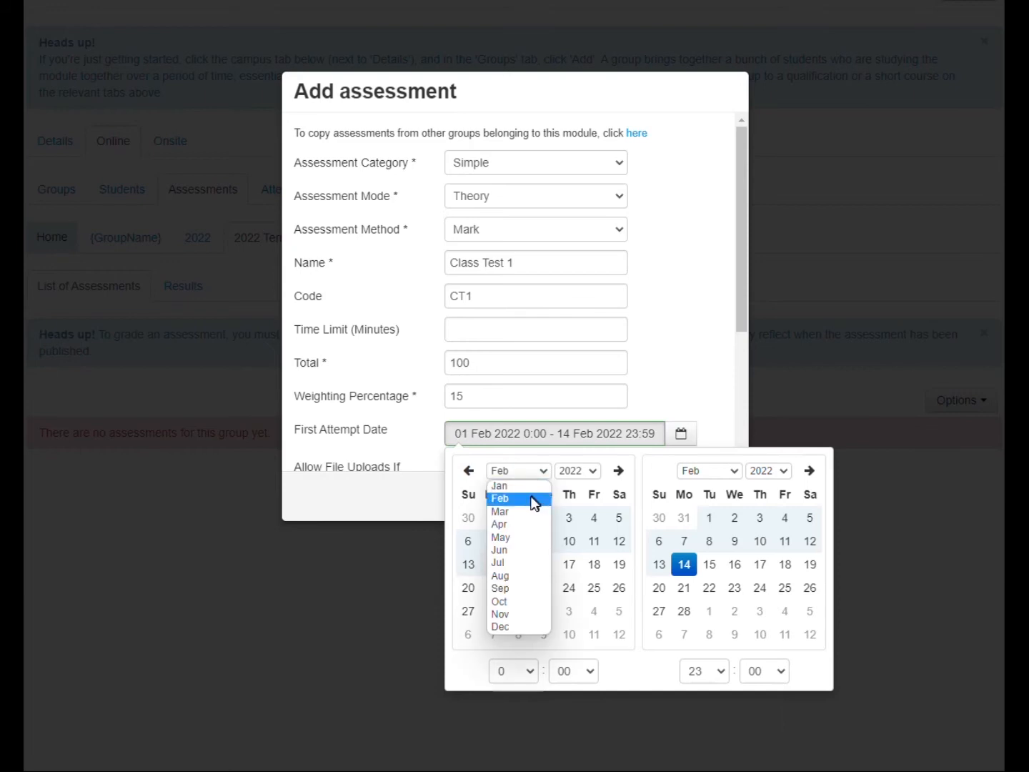
pyautogui.click(529, 486)
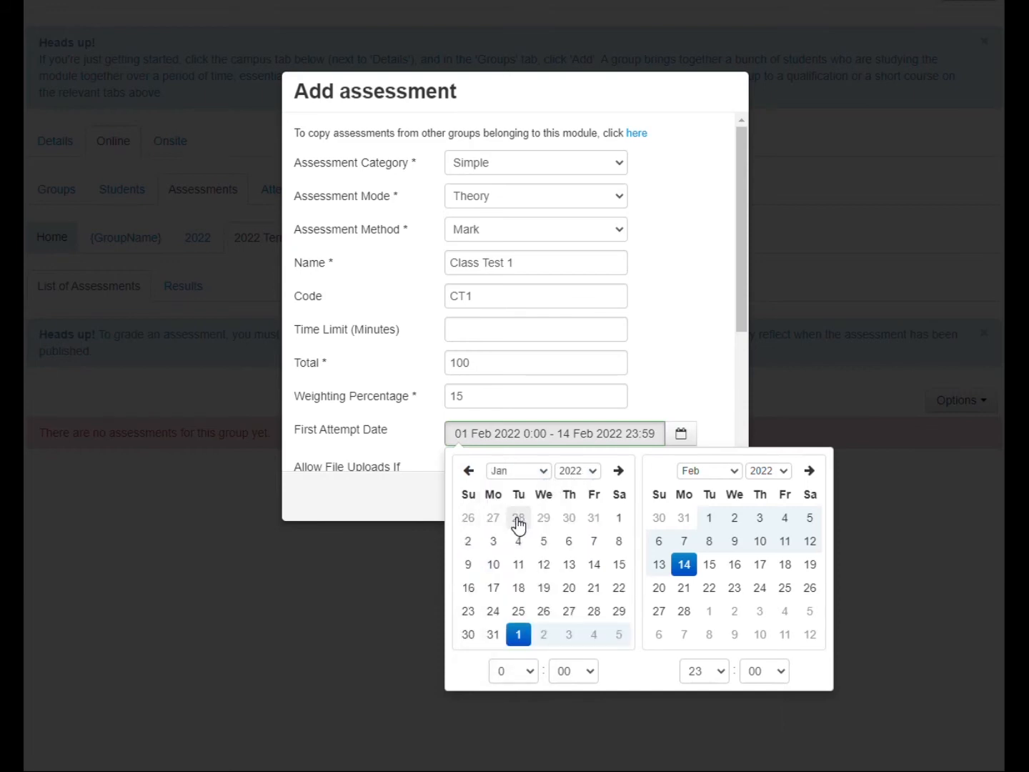
pyautogui.click(494, 586)
pyautogui.click(688, 472)
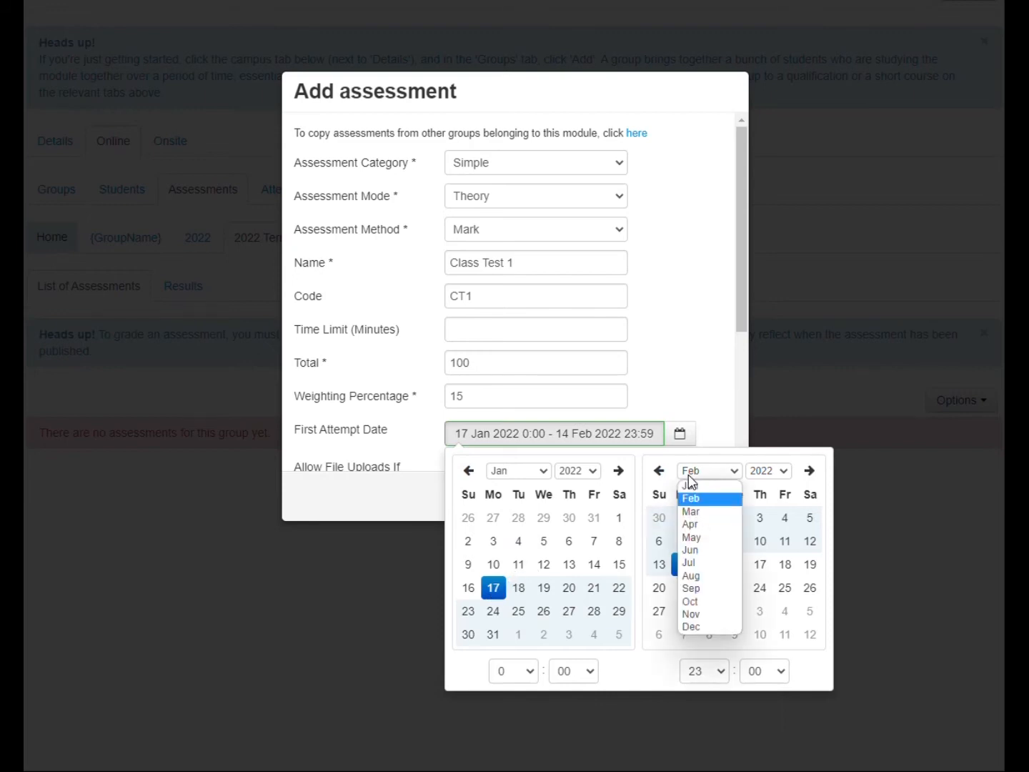
pyautogui.click(689, 485)
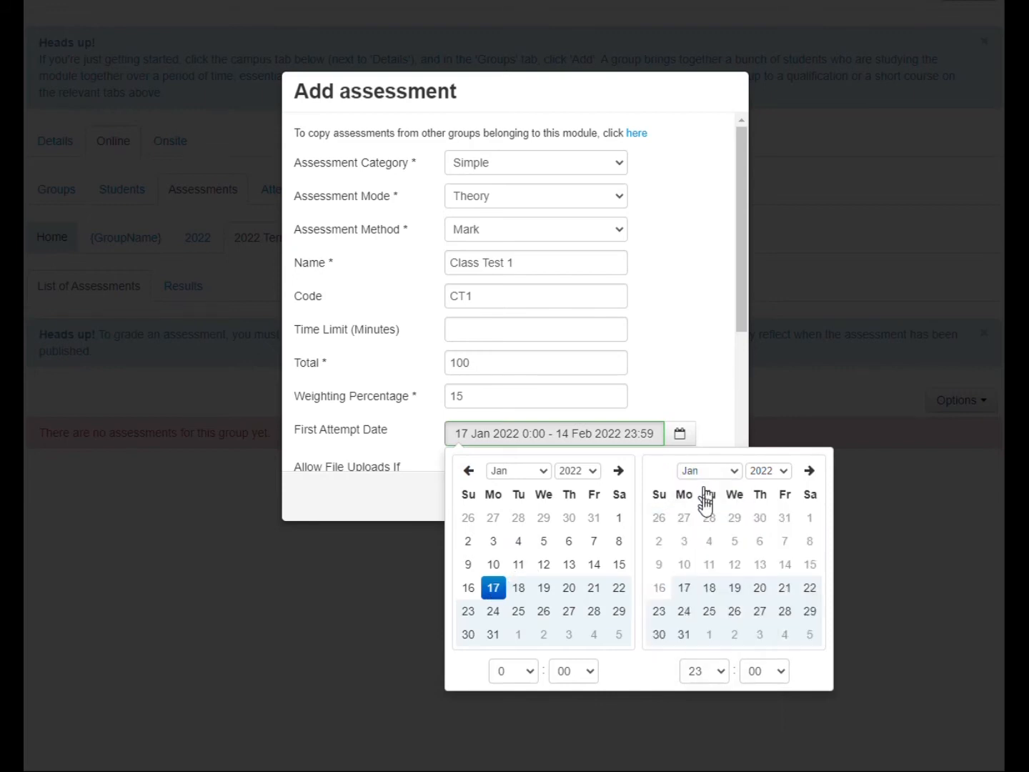
pyautogui.click(686, 590)
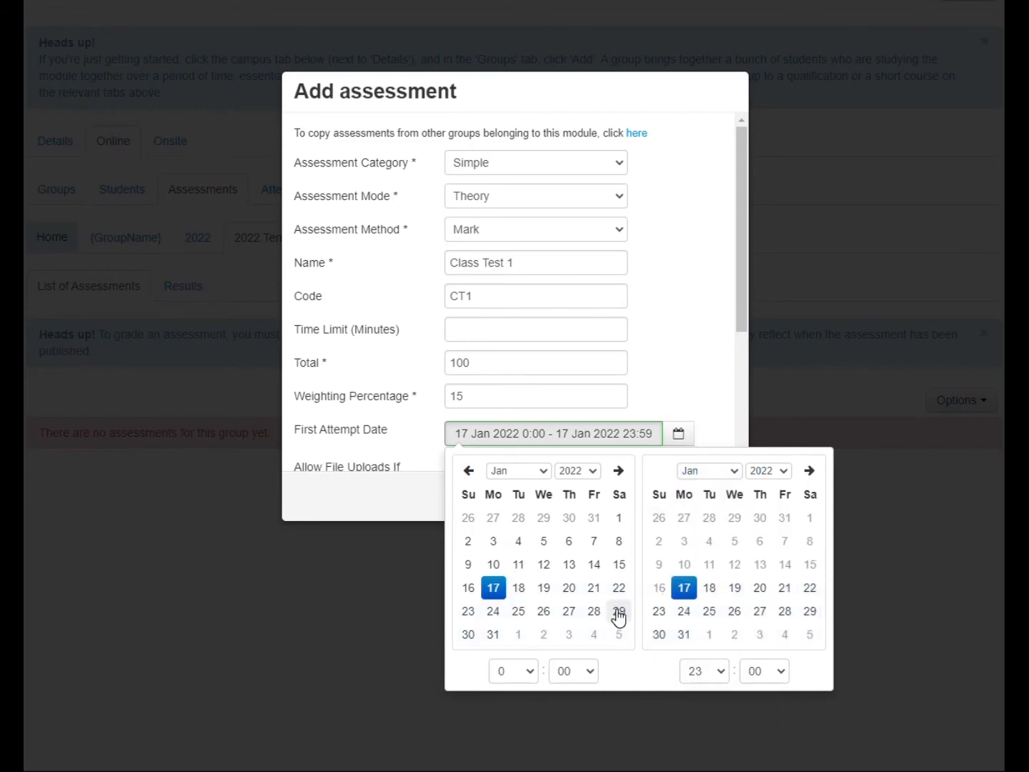
# Step: Set the first attempt's time range from 10:00 to 11:00
pyautogui.click(528, 672)
pyautogui.click(521, 520)
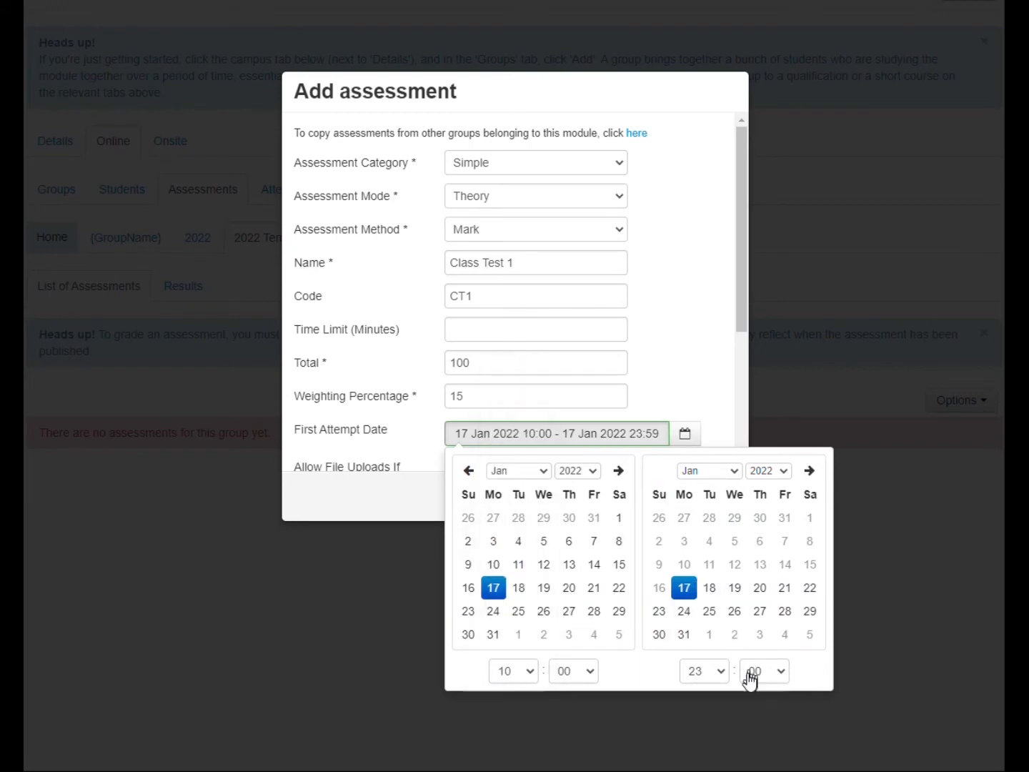
pyautogui.click(718, 673)
pyautogui.click(698, 473)
pyautogui.click(706, 383)
pyautogui.hotkey('shift', 'Tab')
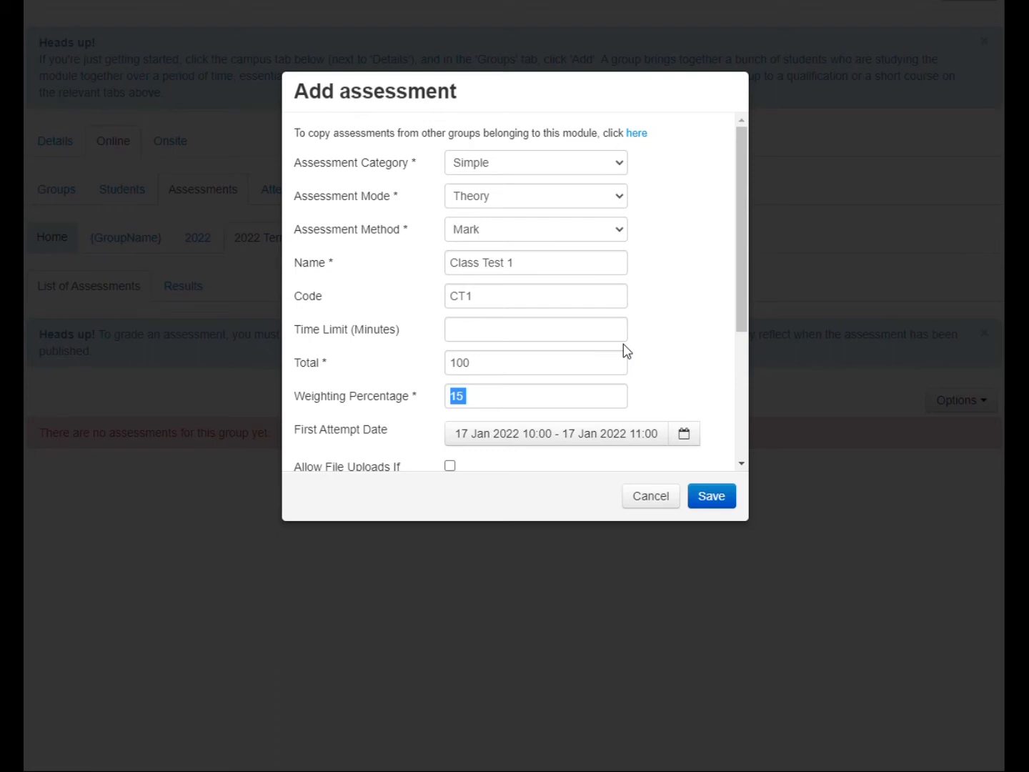
# Step: Review the assessment's details, the file upload option and the other groups it can be added to
pyautogui.scroll(-3, 624, 350)
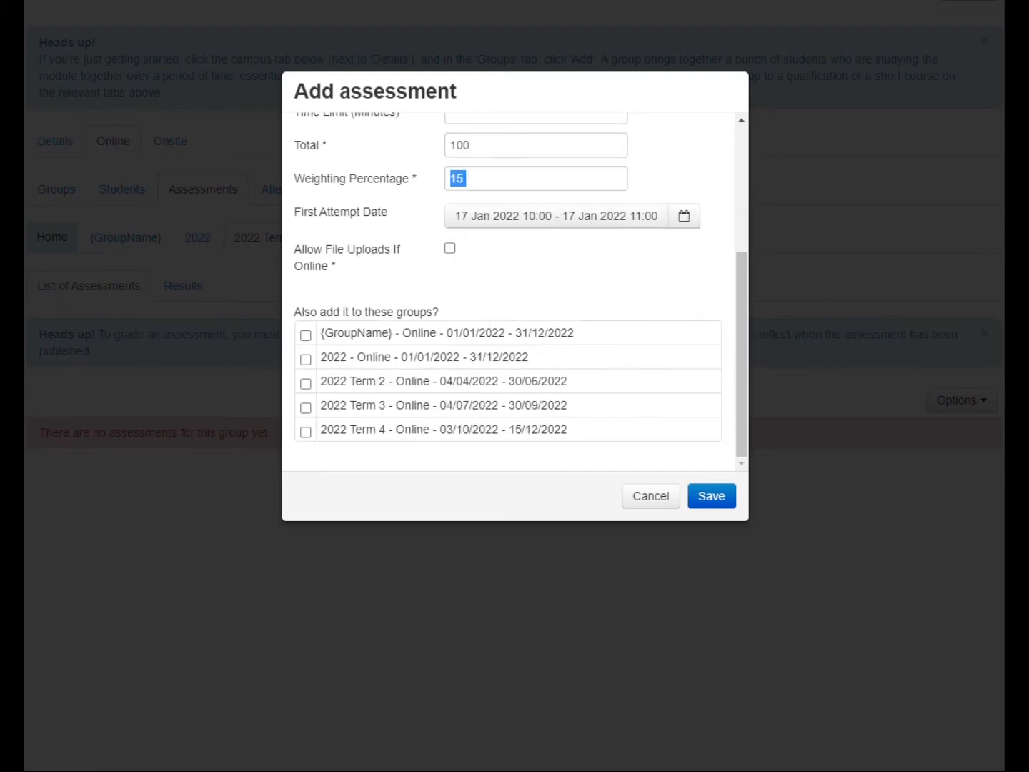
pyautogui.scroll(3, 467, 352)
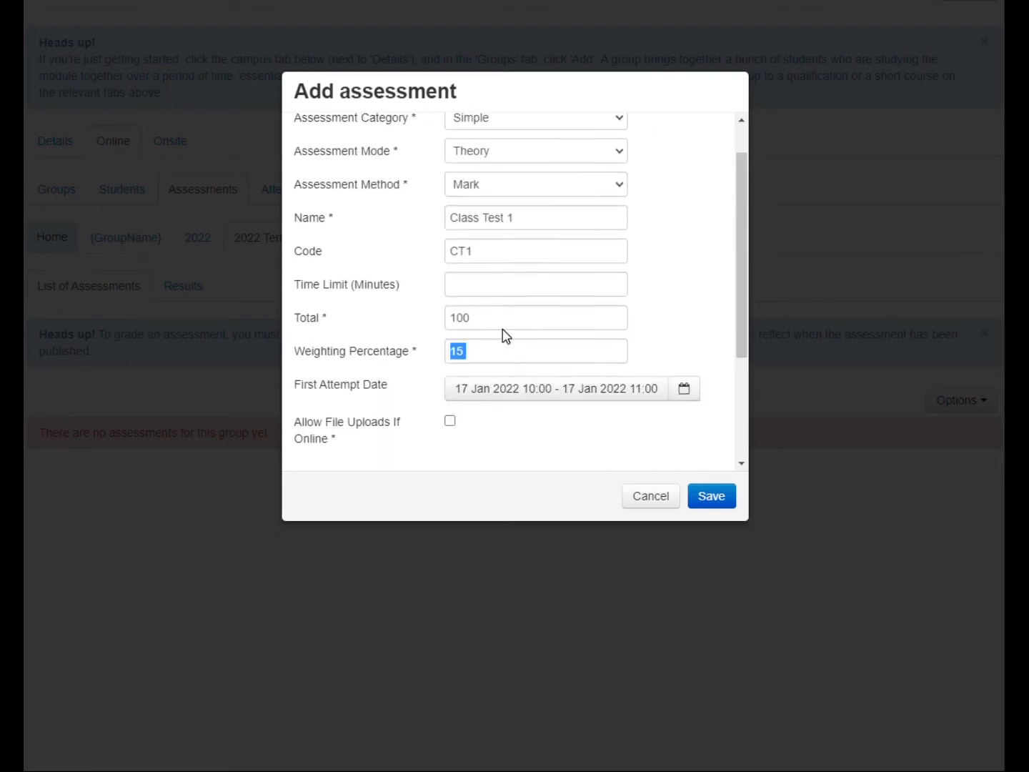
pyautogui.scroll(-3, 505, 336)
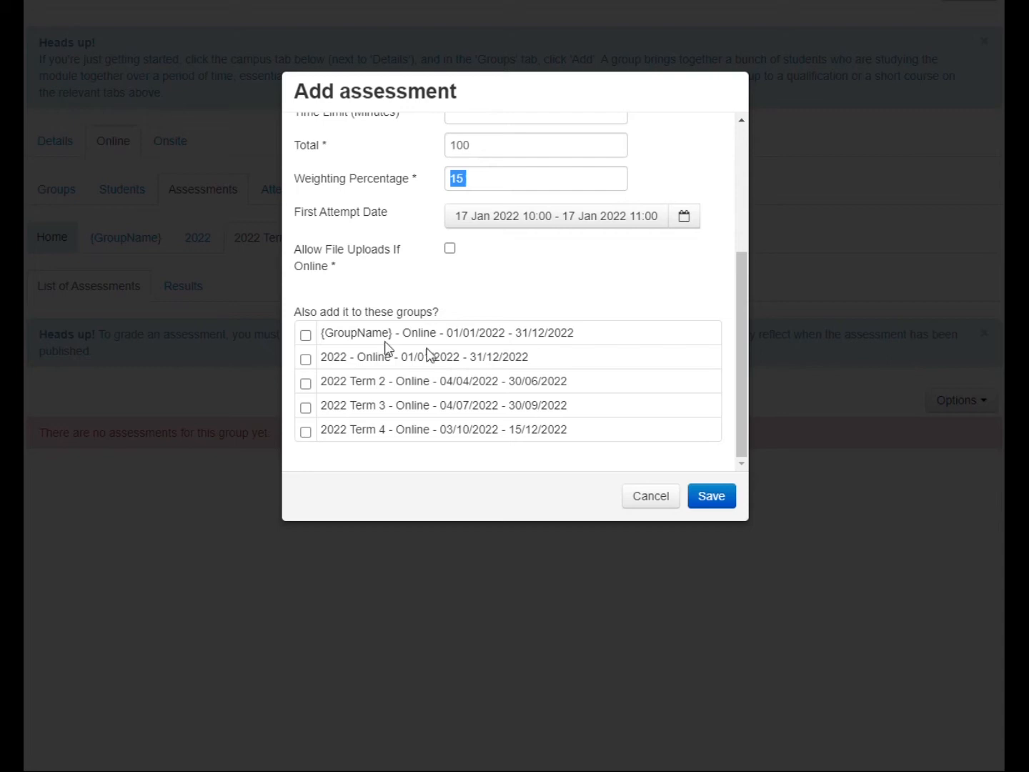
pyautogui.scroll(3, 663, 358)
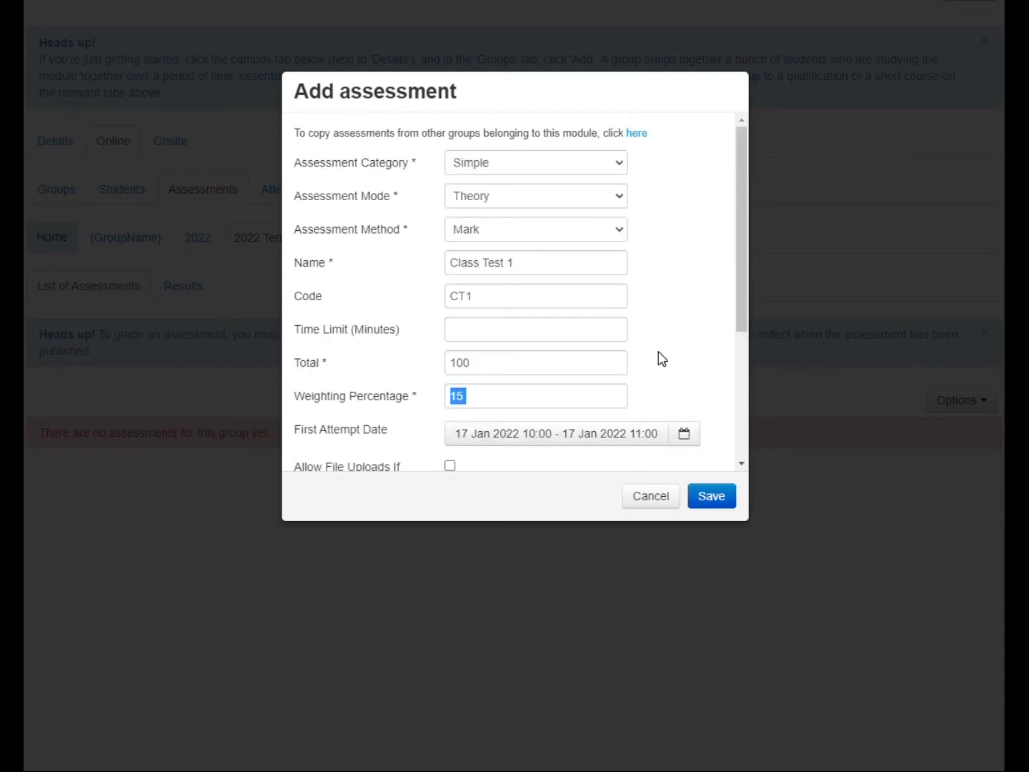
pyautogui.scroll(-3, 541, 351)
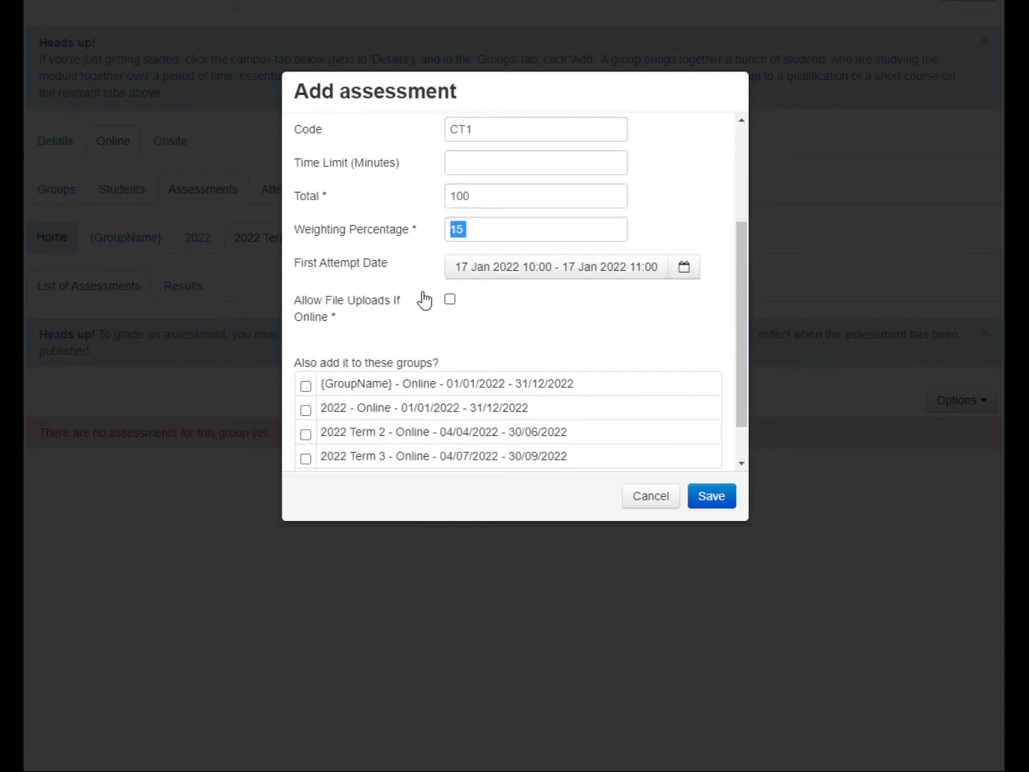
pyautogui.scroll(3, 400, 286)
pyautogui.scroll(-1, 402, 314)
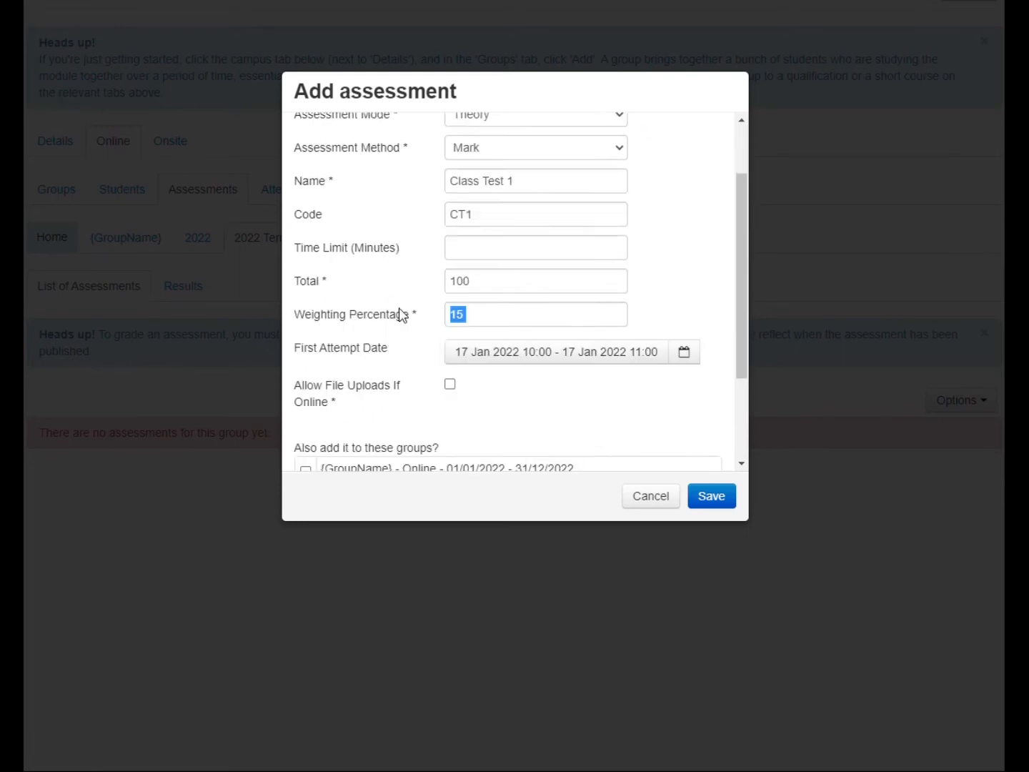
pyautogui.scroll(-2, 402, 314)
# Step: Save the Class Test 1 assessment and start adding another one to the same group
pyautogui.click(715, 493)
pyautogui.scroll(-2, 707, 550)
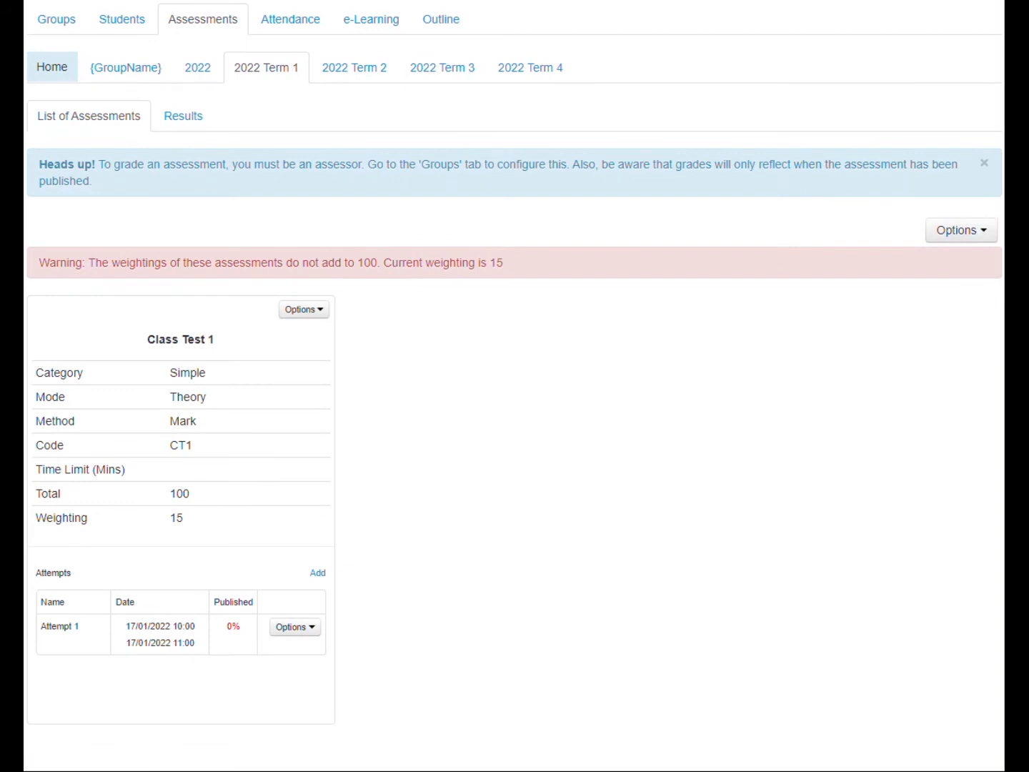
pyautogui.click(984, 237)
pyautogui.click(976, 258)
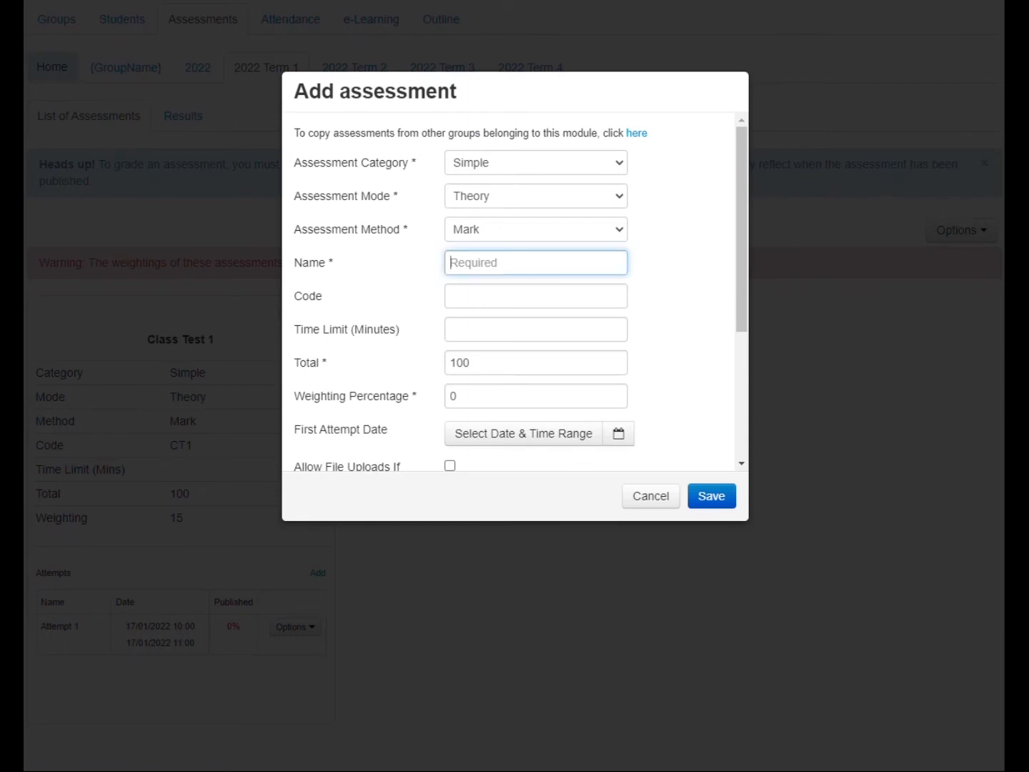
# Step: Name the second assessment Class Test 2 and set its mode to Practical, using the Mark method
pyautogui.write('Class Test')
pyautogui.click(530, 201)
pyautogui.click(524, 234)
pyautogui.click(525, 263)
pyautogui.write('2')
# Step: Give Class Test 2 the code CT2 and a weighting percentage of 25
pyautogui.click(491, 301)
pyautogui.write('CT2')
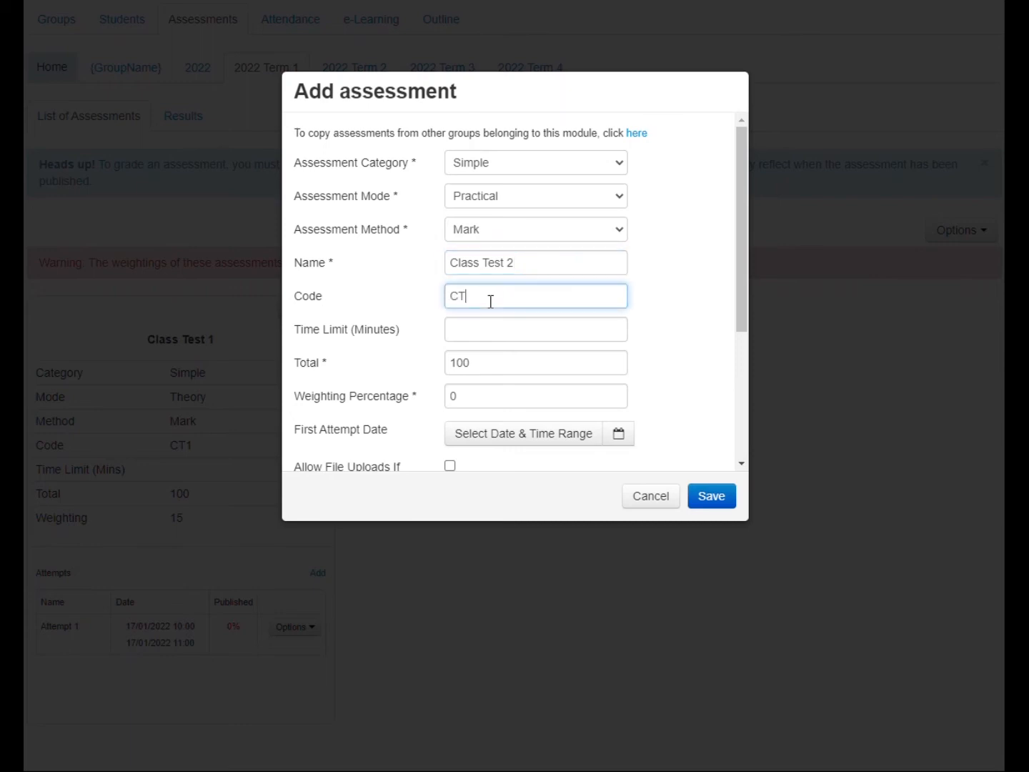
pyautogui.click(485, 364)
pyautogui.press('Tab')
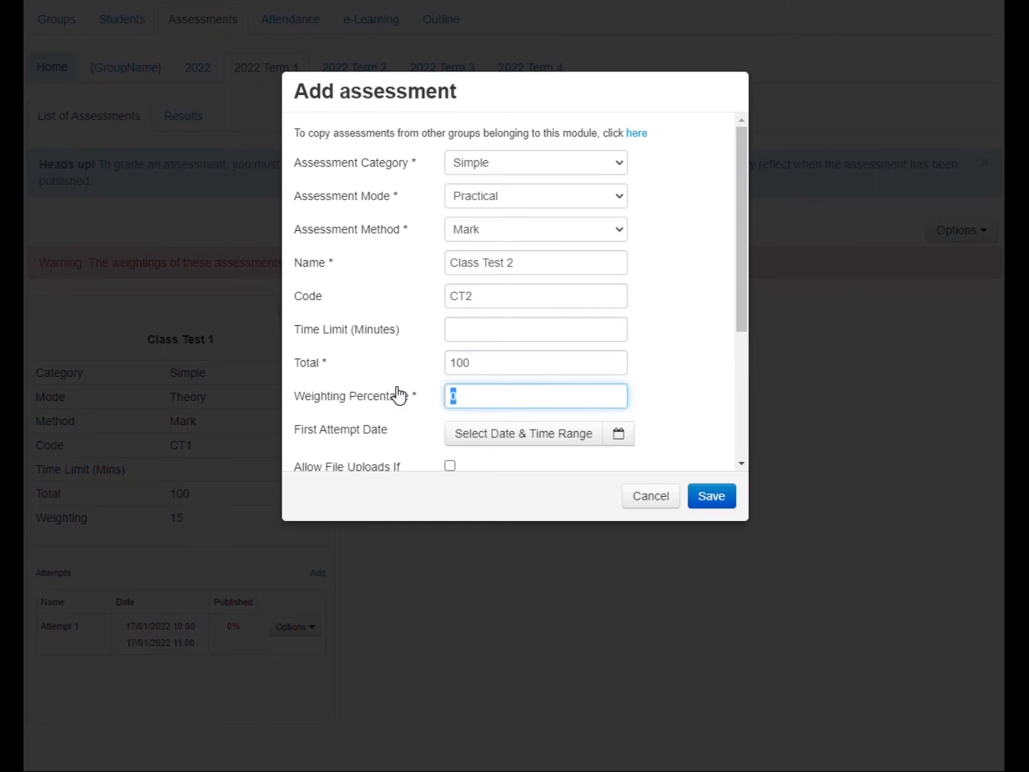
pyautogui.write('25')
# Step: Set Class Test 2's first attempt to 07 Feb 2022 from 8:00 to 13:00 and save the assessment
pyautogui.click(493, 439)
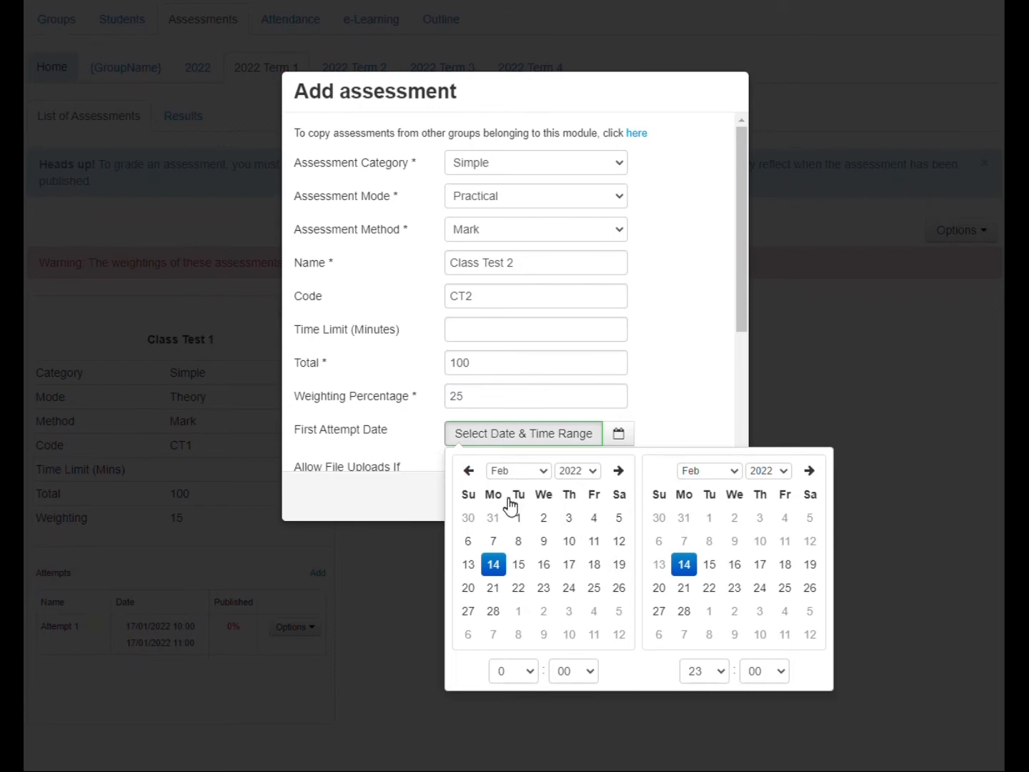
pyautogui.click(494, 543)
pyautogui.click(684, 543)
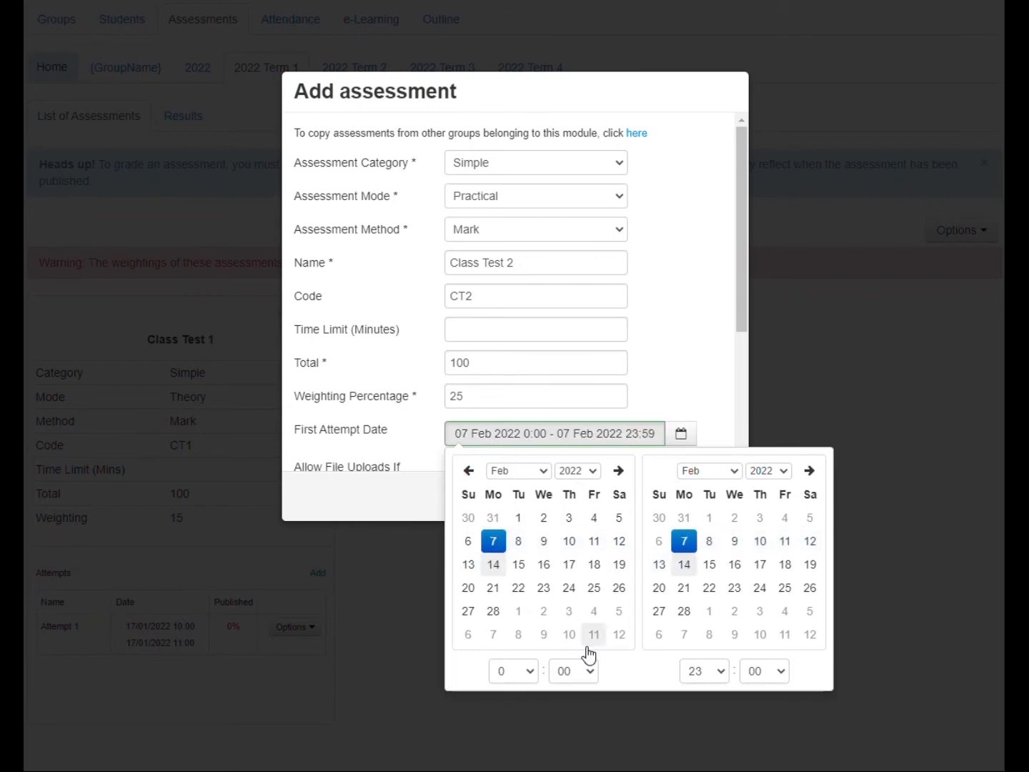
pyautogui.click(528, 672)
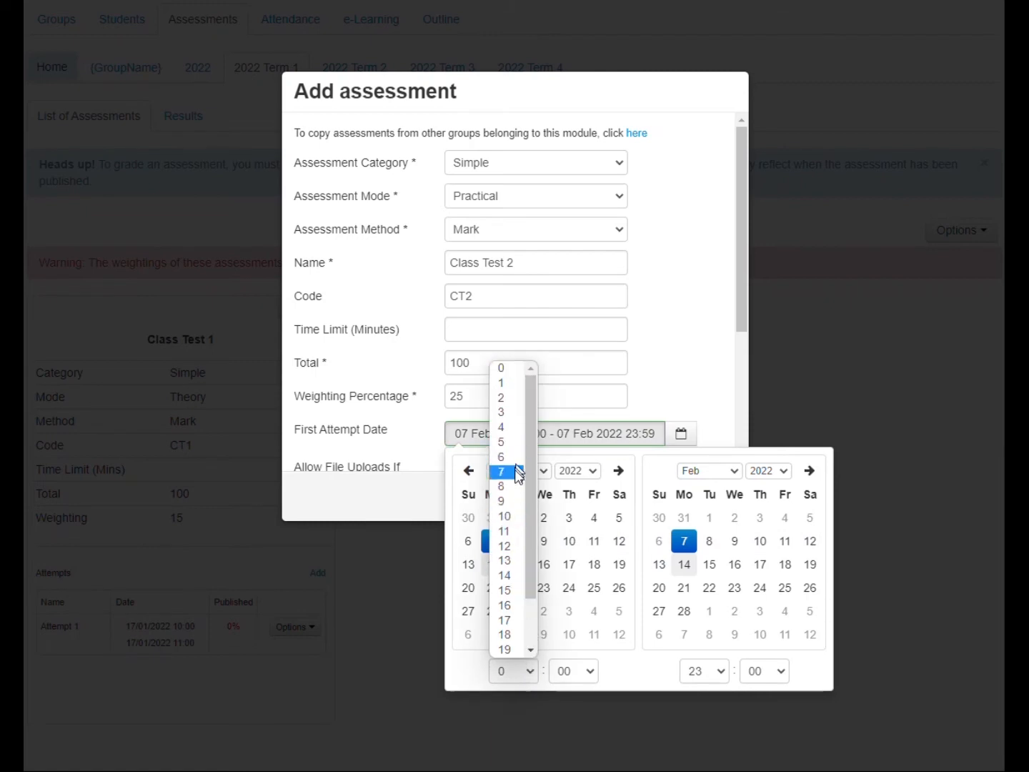
pyautogui.click(515, 487)
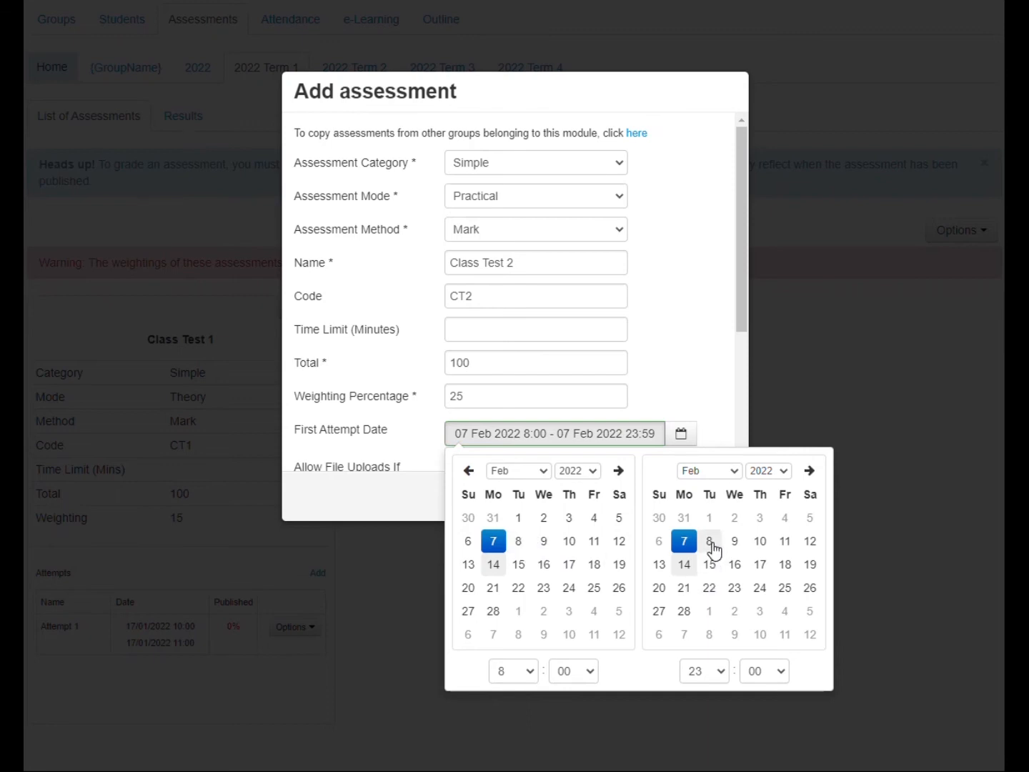
pyautogui.click(724, 671)
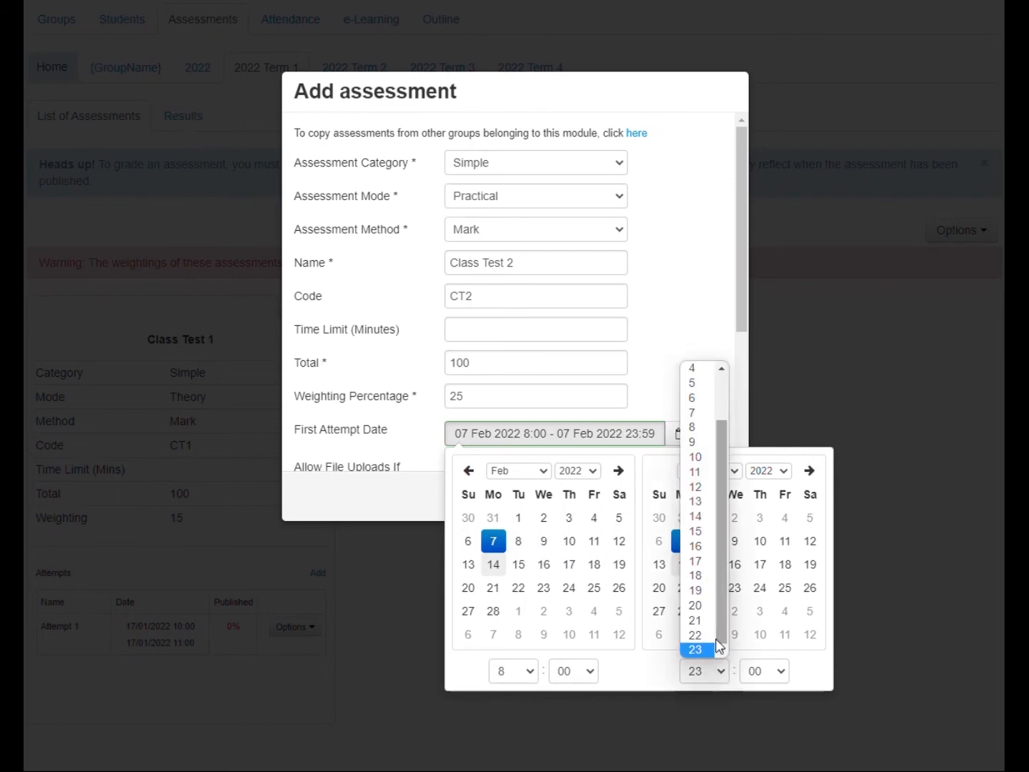
pyautogui.click(699, 499)
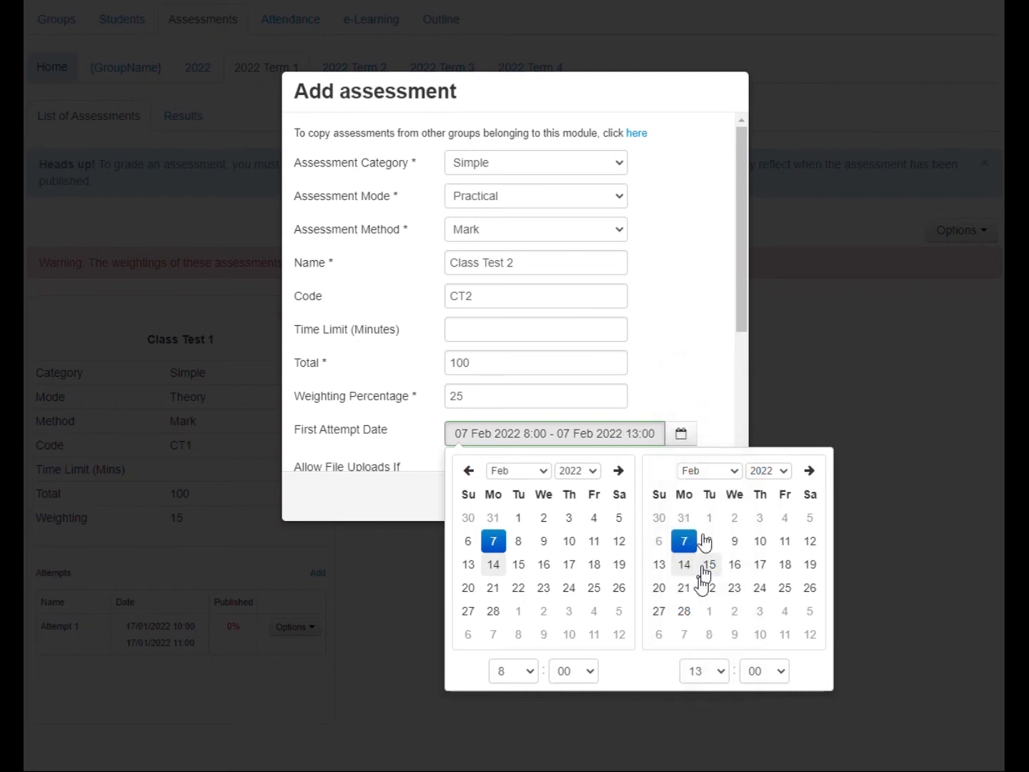
pyautogui.click(664, 402)
pyautogui.scroll(-3, 705, 426)
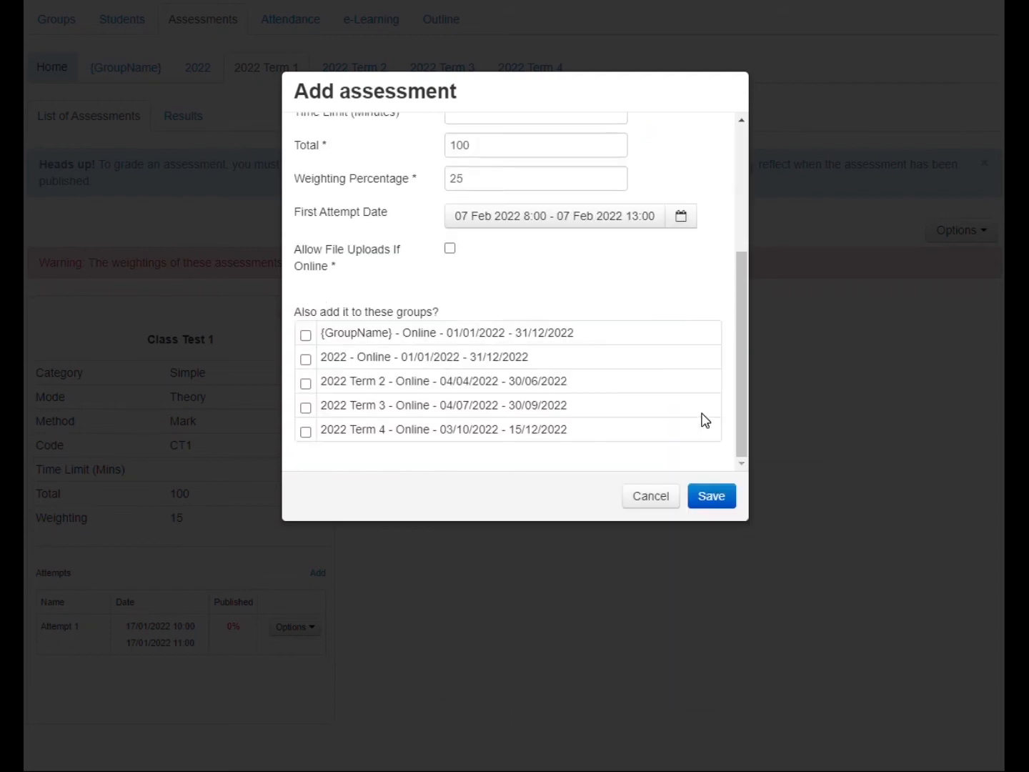
pyautogui.click(704, 496)
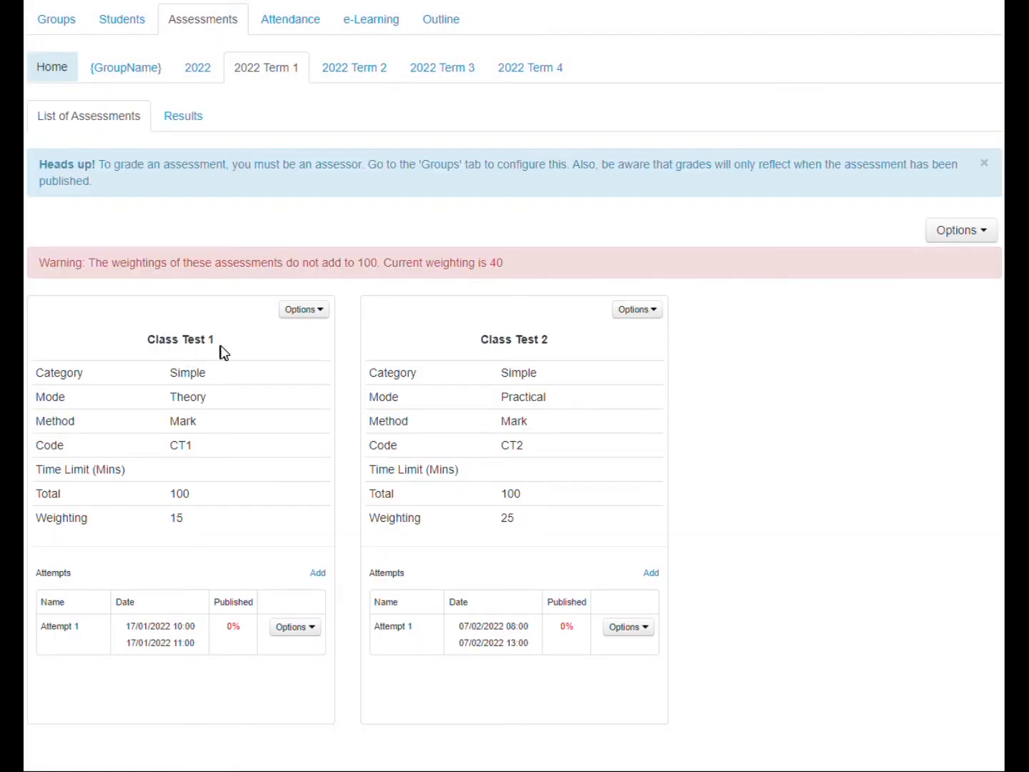
# Step: Start another assessment in the 2022 Term 1 group, named Assignment with the code A
pyautogui.click(963, 231)
pyautogui.click(947, 262)
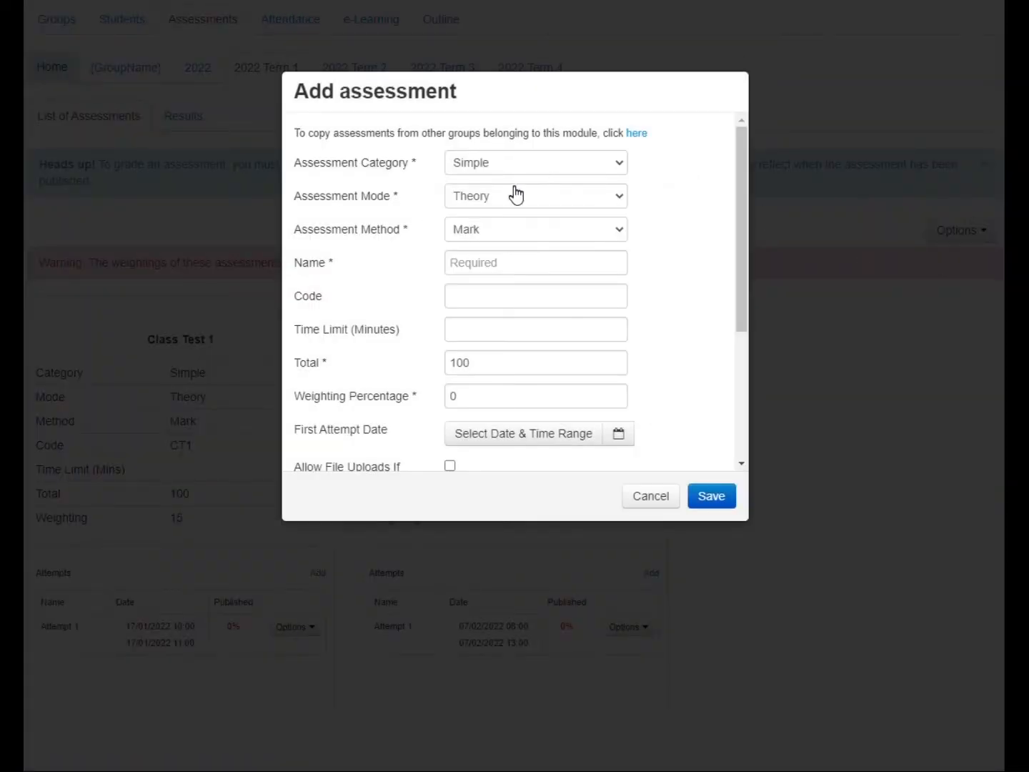
pyautogui.click(508, 258)
pyautogui.write('Assignment')
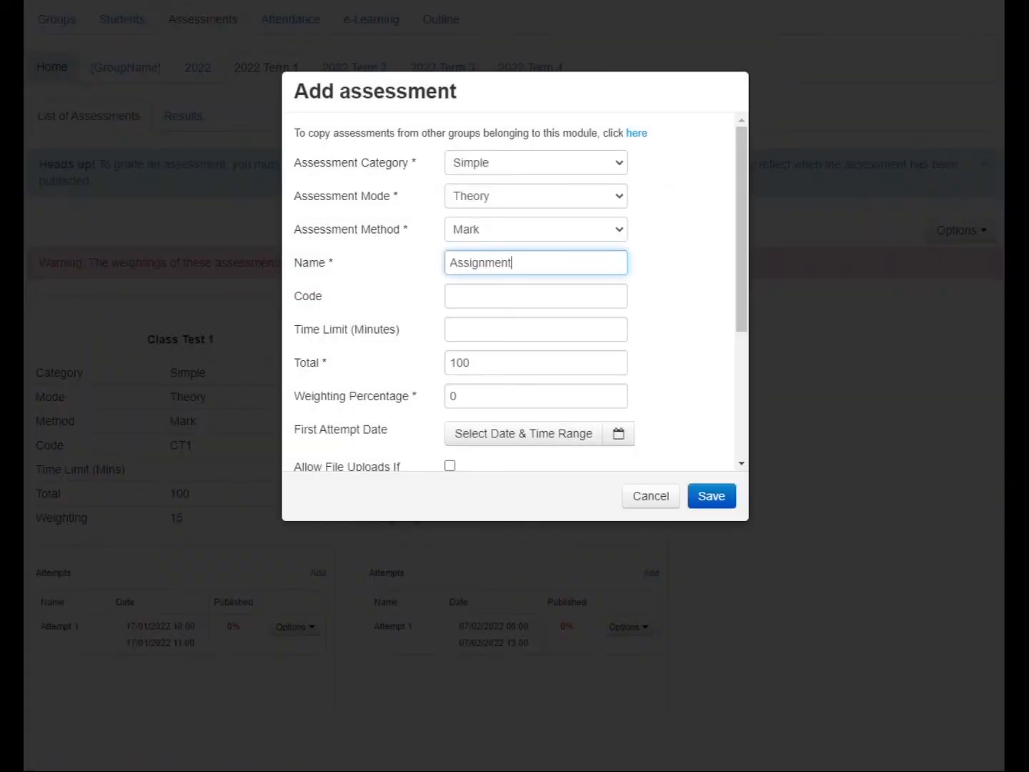
pyautogui.click(492, 290)
pyautogui.write('A')
# Step: Set the Assignment's weighting percentage to 35
pyautogui.click(486, 396)
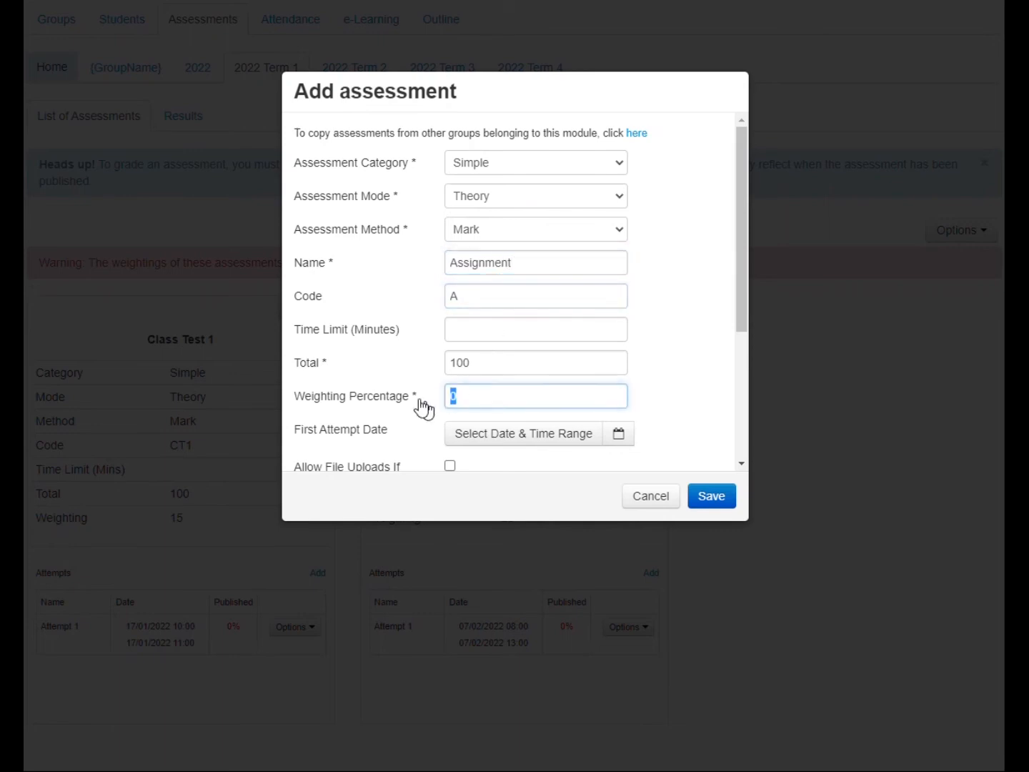
pyautogui.write('30')
pyautogui.click(551, 434)
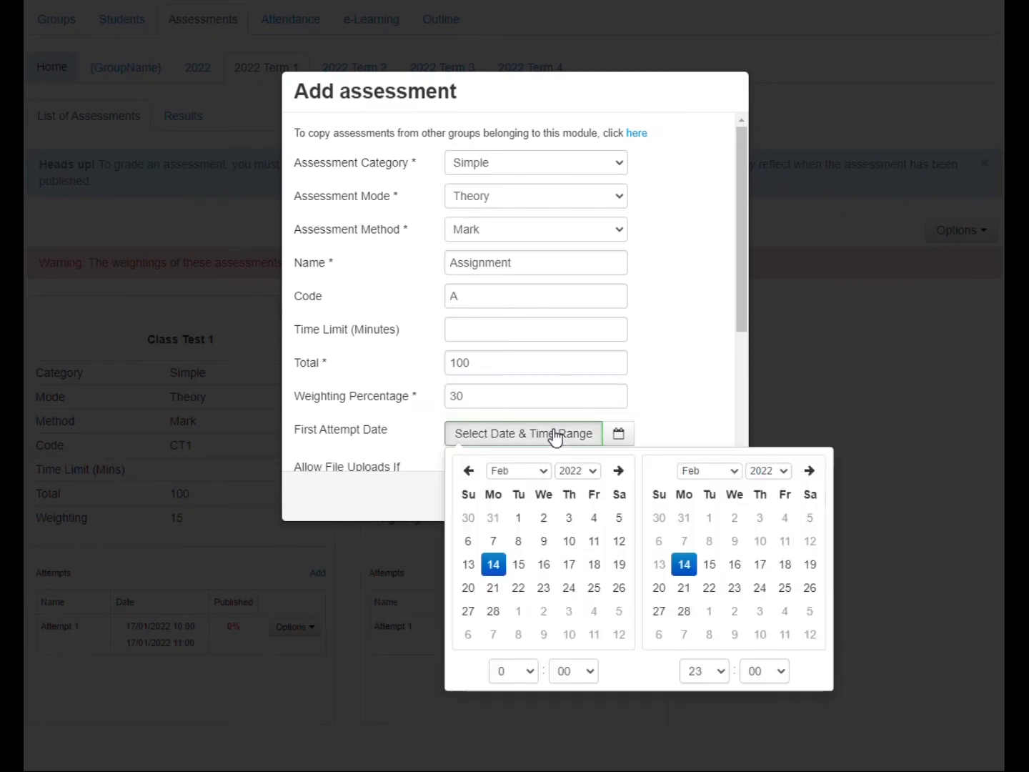
pyautogui.scroll(-3, 536, 475)
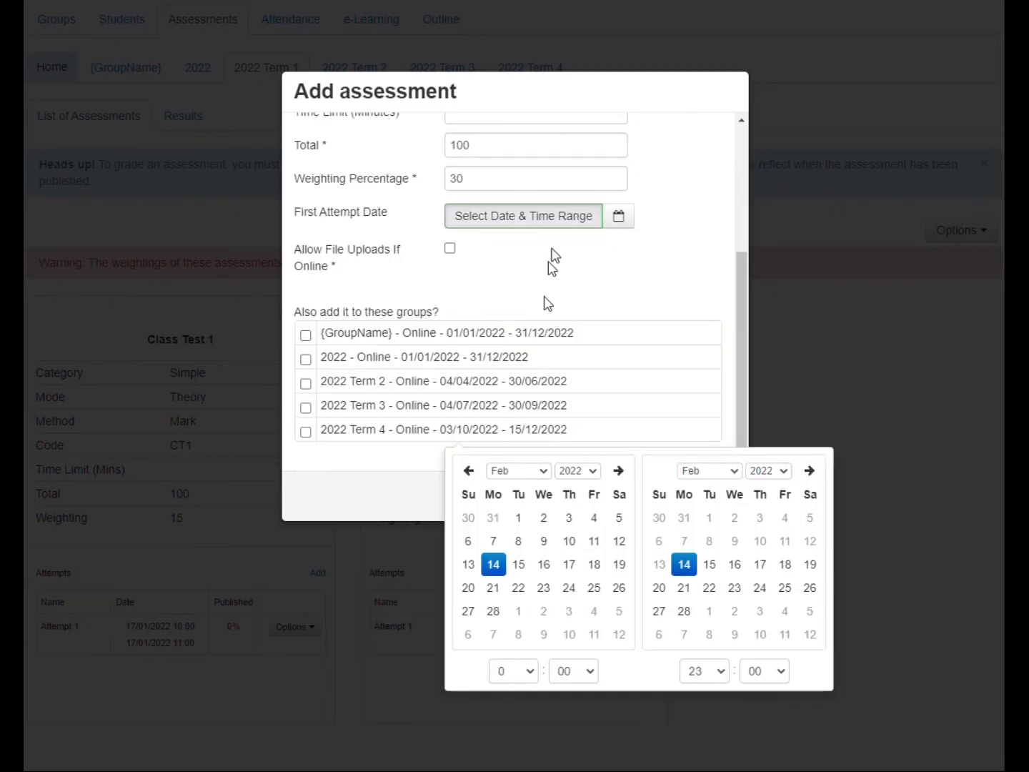
pyautogui.click(466, 178)
pyautogui.moveTo(466, 178); pyautogui.dragTo(459, 176)
pyautogui.write('5')
# Step: Set the Assignment's first attempt from 28 Feb 2022 0:00 to 04 Mar 2022 23:59 and save it
pyautogui.click(525, 221)
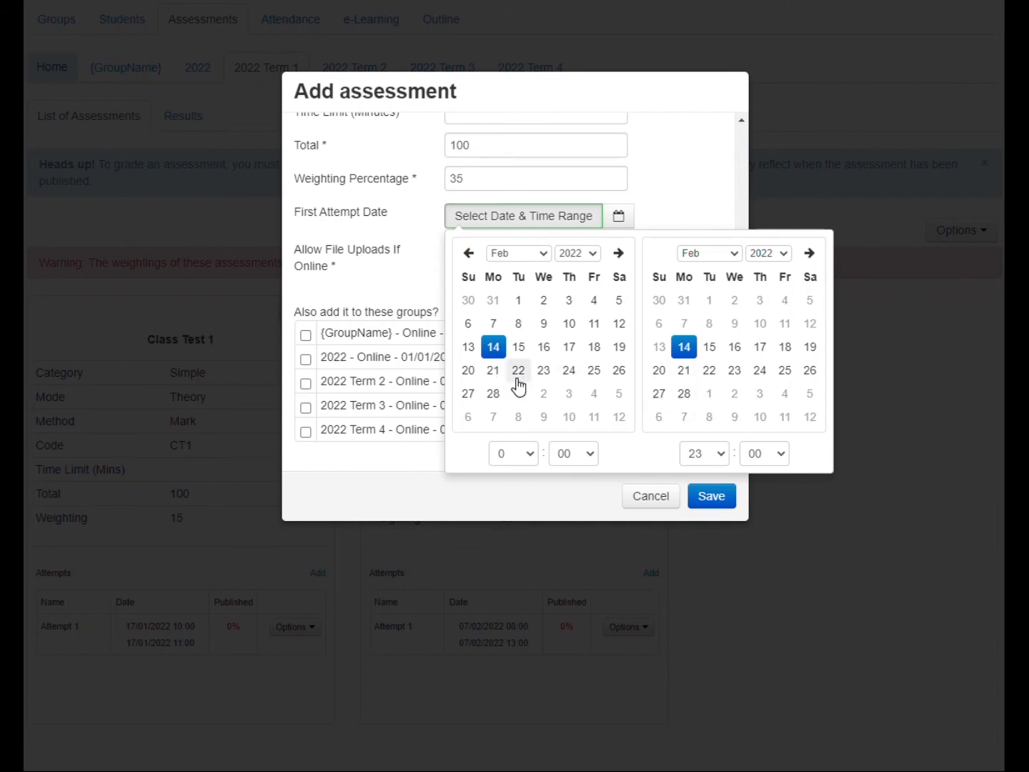
pyautogui.doubleClick(494, 394)
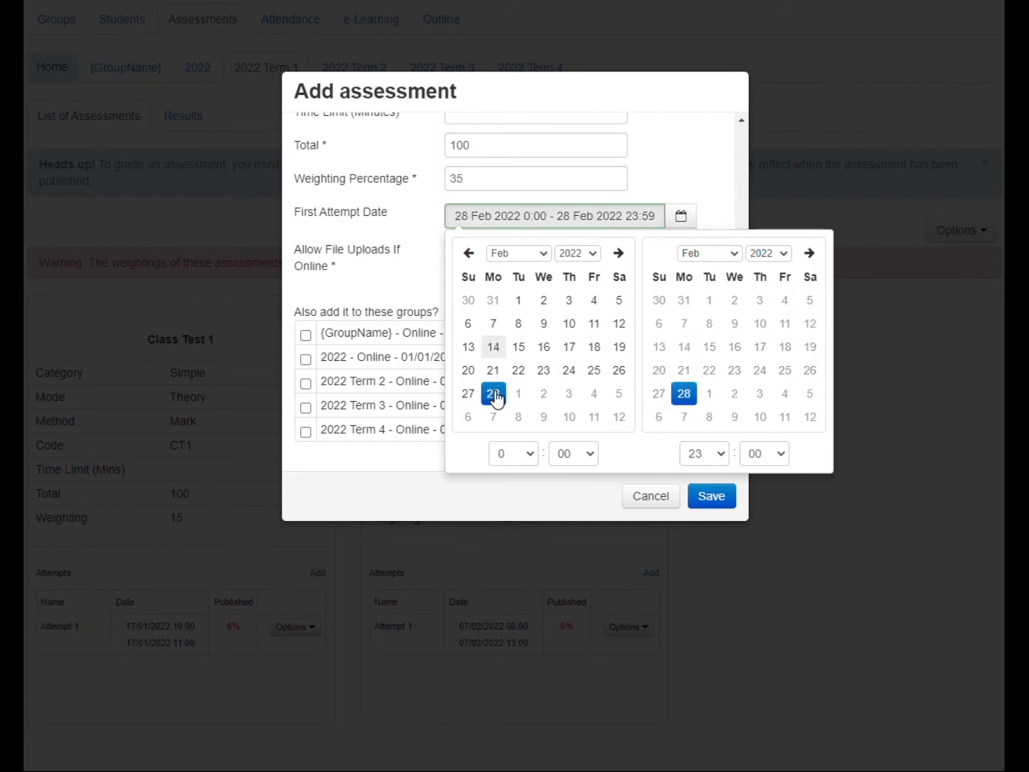
pyautogui.click(789, 393)
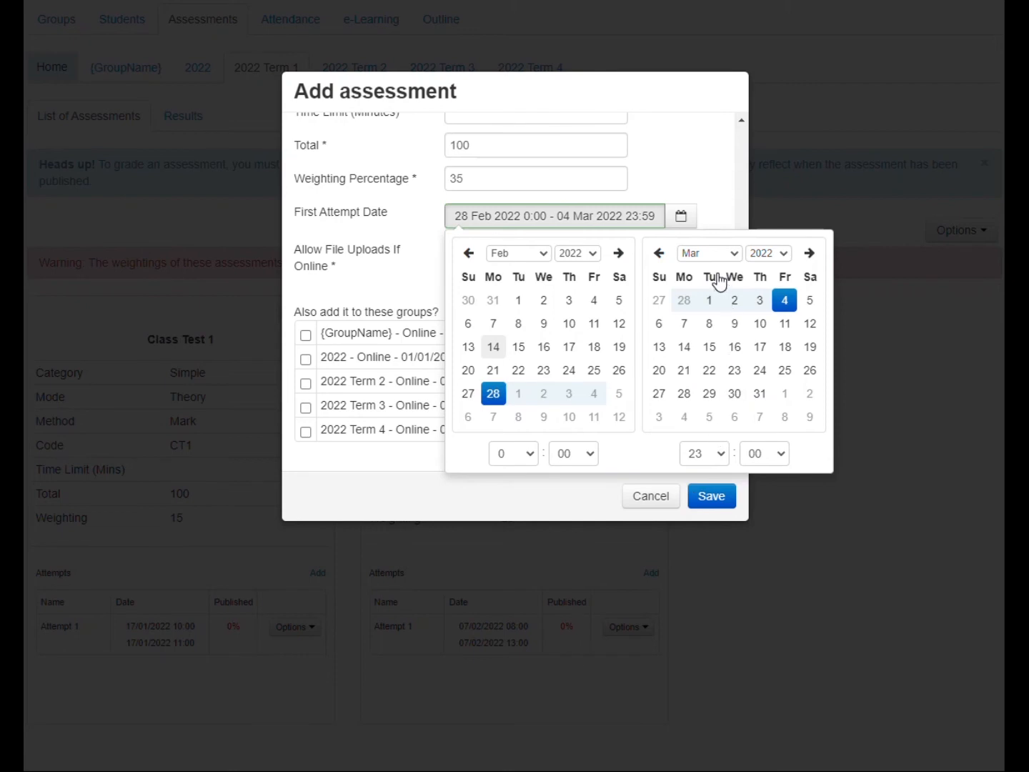
pyautogui.click(694, 183)
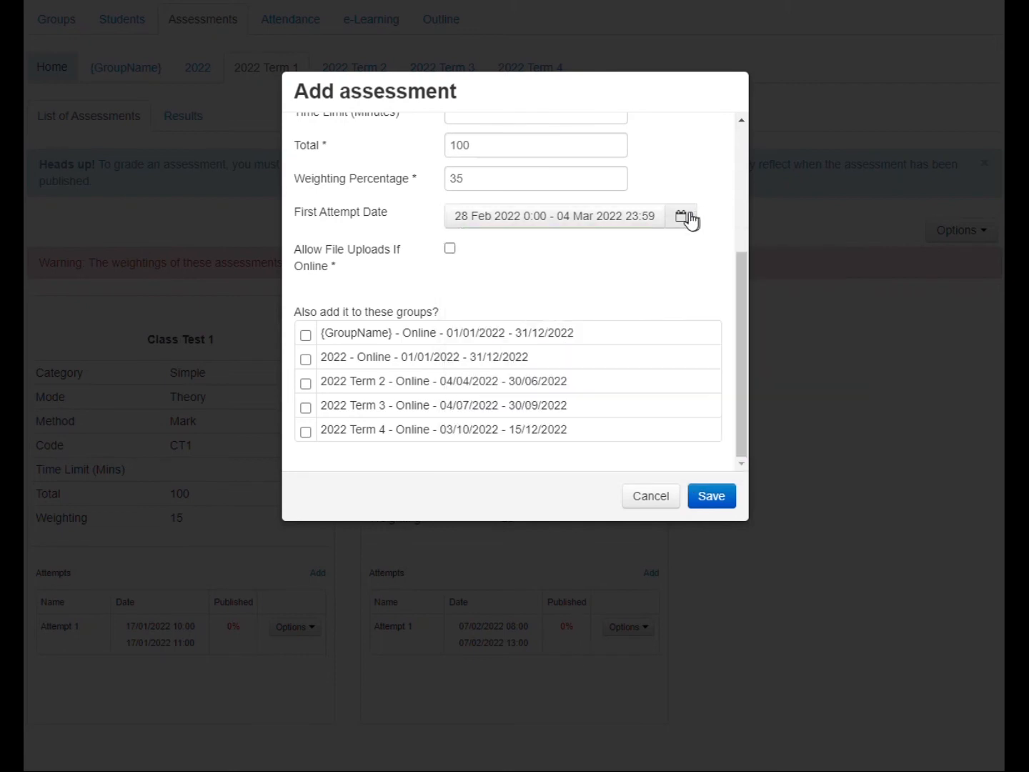
pyautogui.scroll(3, 689, 220)
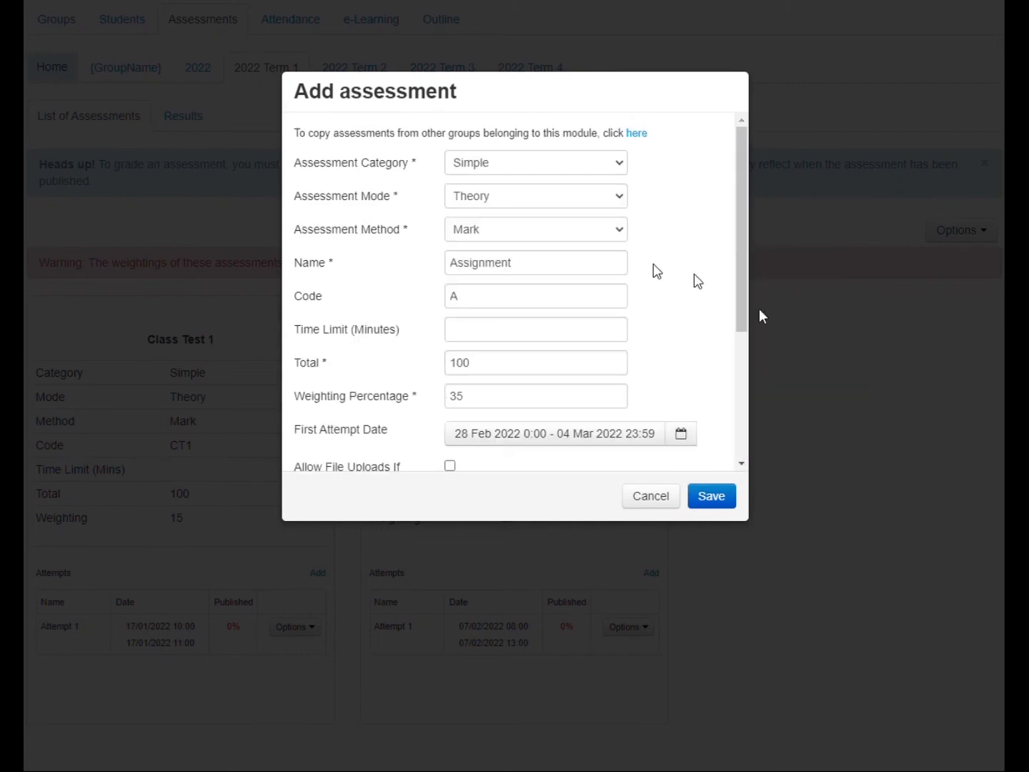
pyautogui.click(718, 499)
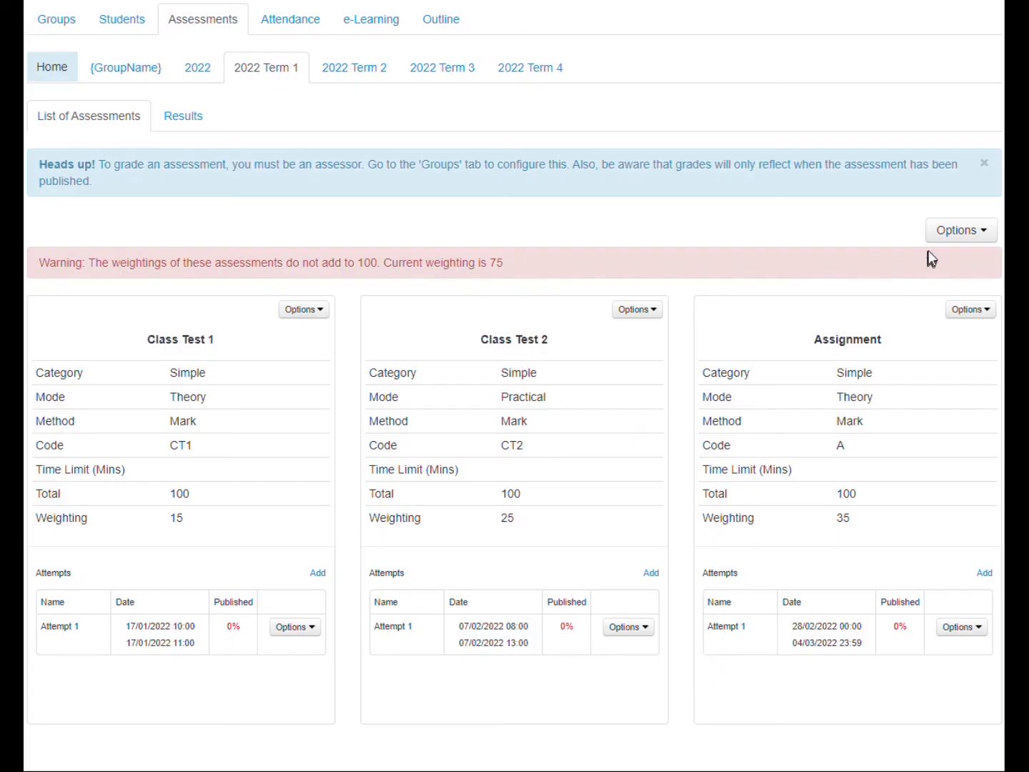
pyautogui.click(961, 230)
pyautogui.click(947, 262)
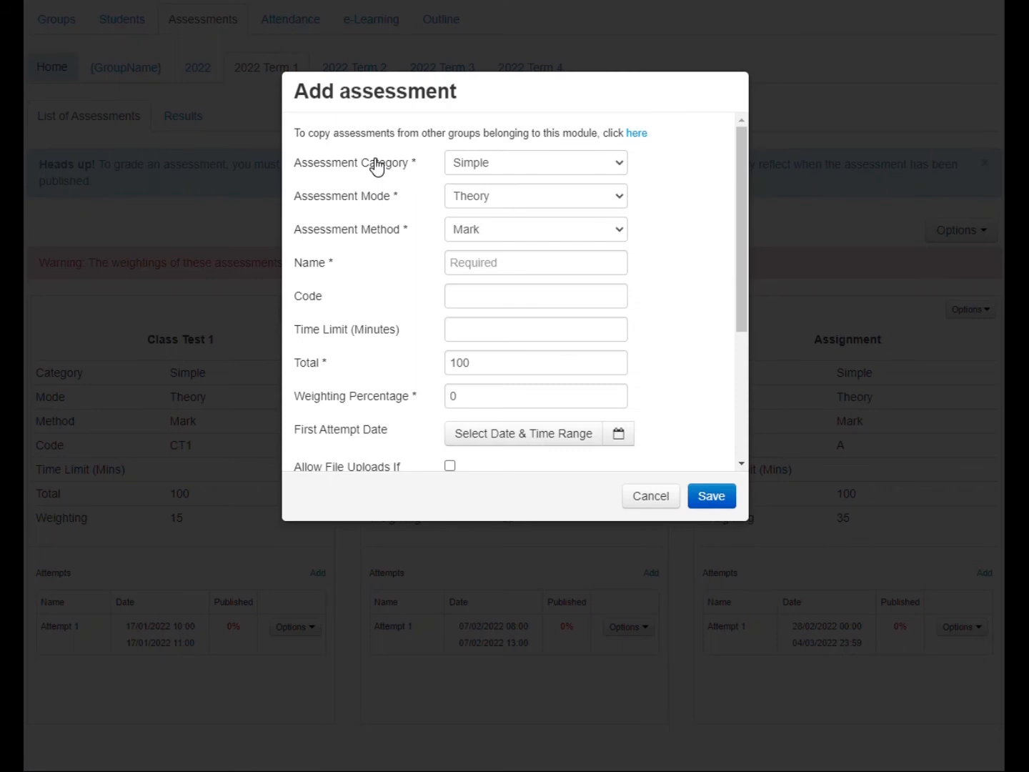
pyautogui.click(536, 263)
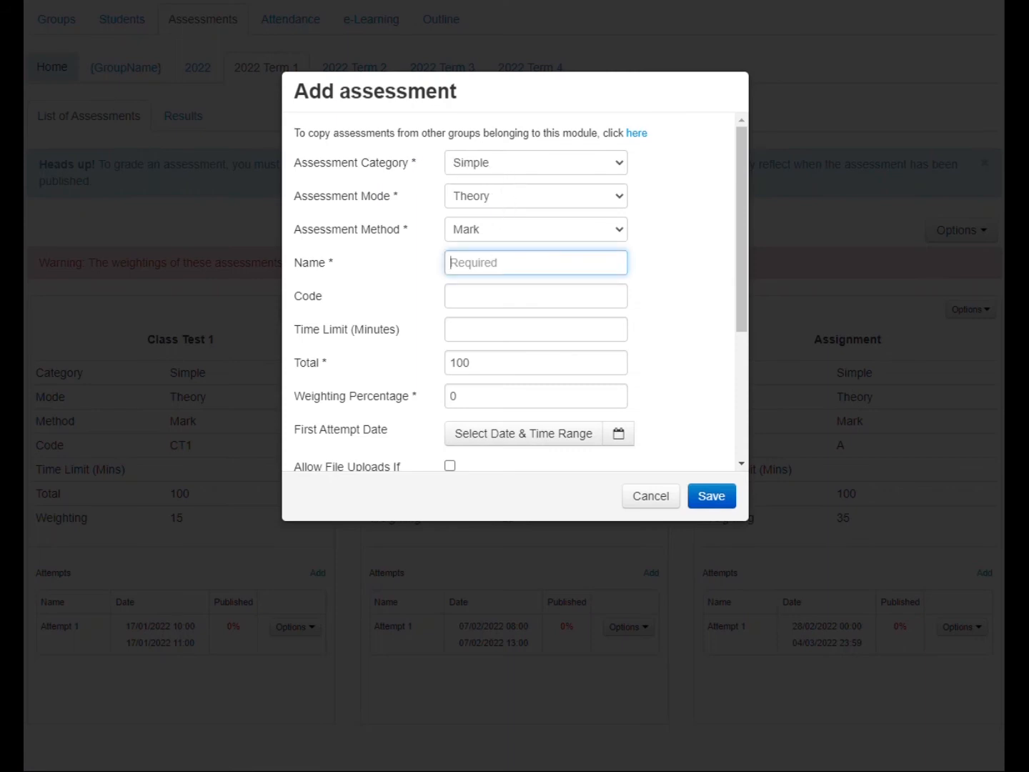
pyautogui.write('Exa')
pyautogui.press('BackSpace')
pyautogui.press('BackSpace')
pyautogui.write('Final Exam')
pyautogui.press('BackSpace')
pyautogui.press('BackSpace')
pyautogui.write('am')
pyautogui.click(497, 396)
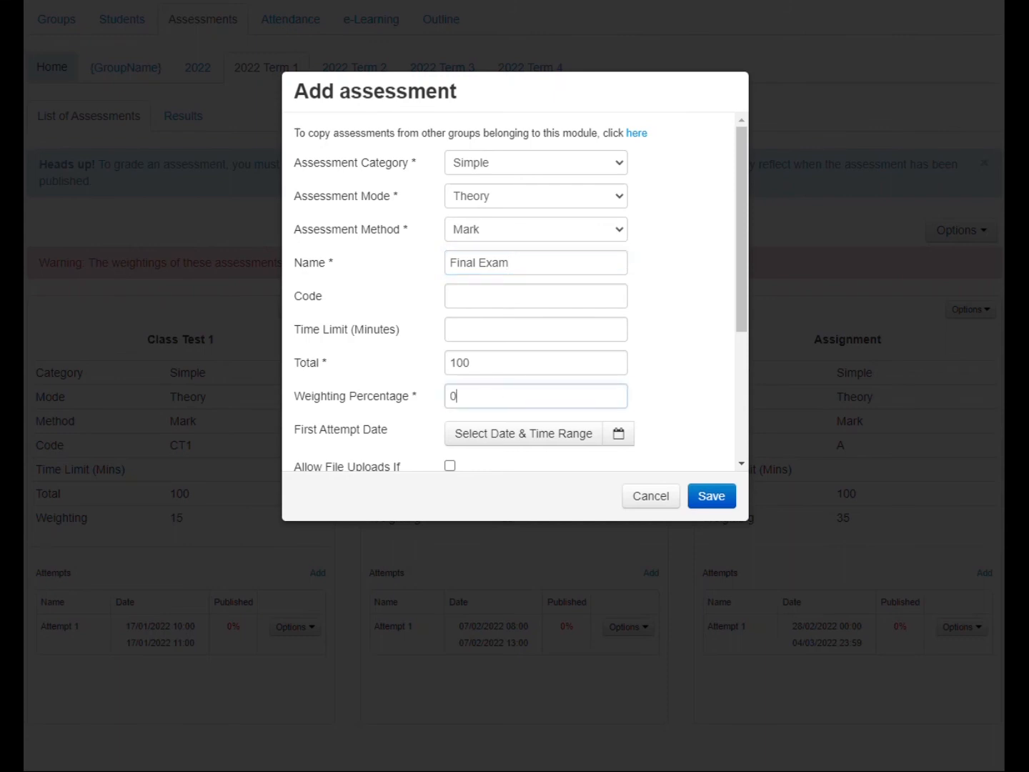
pyautogui.click(650, 492)
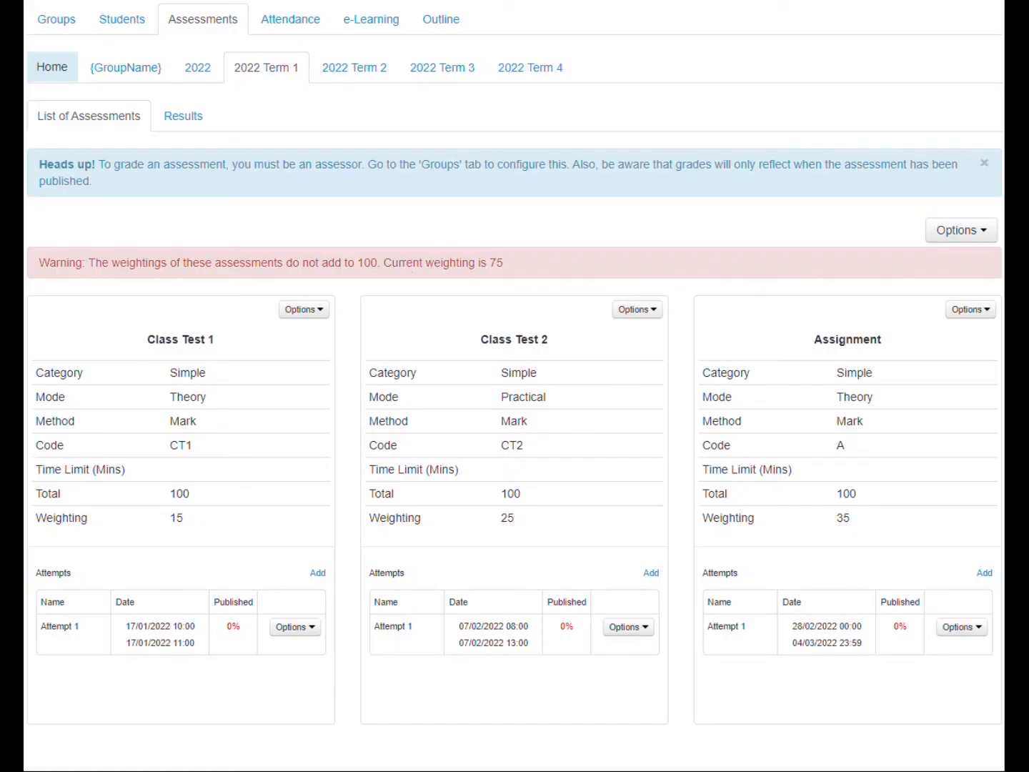
# Step: Start a fourth assessment in the group and set its weighting percentage to 25
pyautogui.moveTo(513, 267); pyautogui.dragTo(489, 264)
pyautogui.click(943, 245)
pyautogui.click(950, 258)
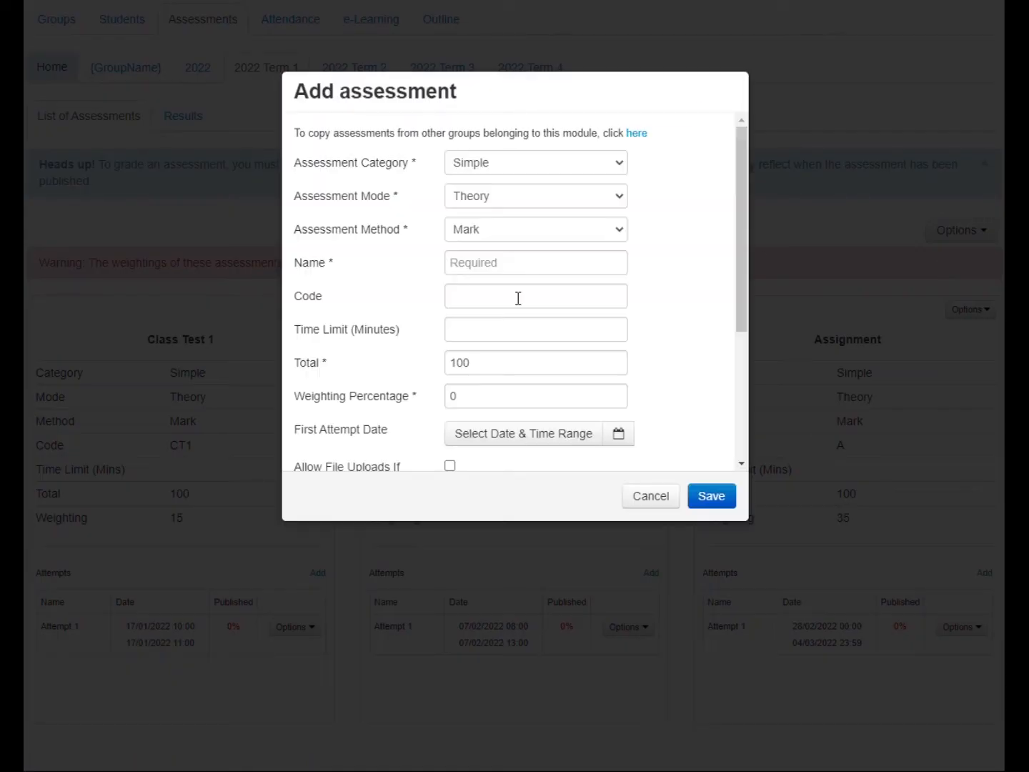
pyautogui.click(508, 395)
pyautogui.press('BackSpace')
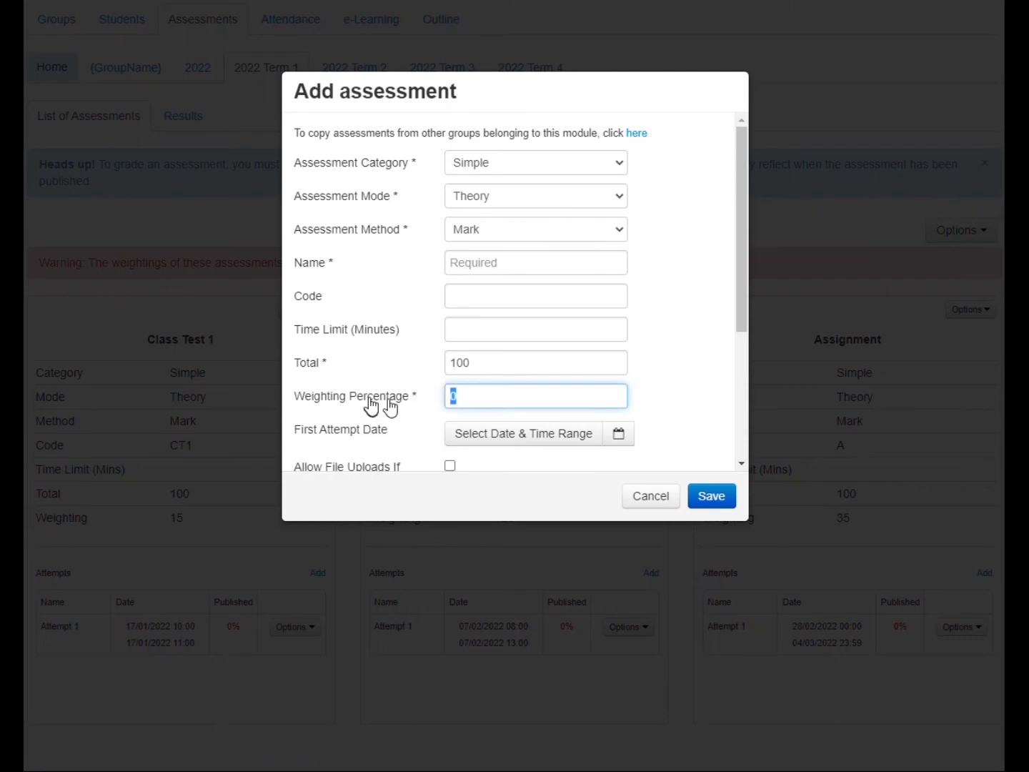
pyautogui.write('25')
# Step: Name the fourth assessment Final Exam and give it the code FE
pyautogui.click(472, 263)
pyautogui.write('FInal')
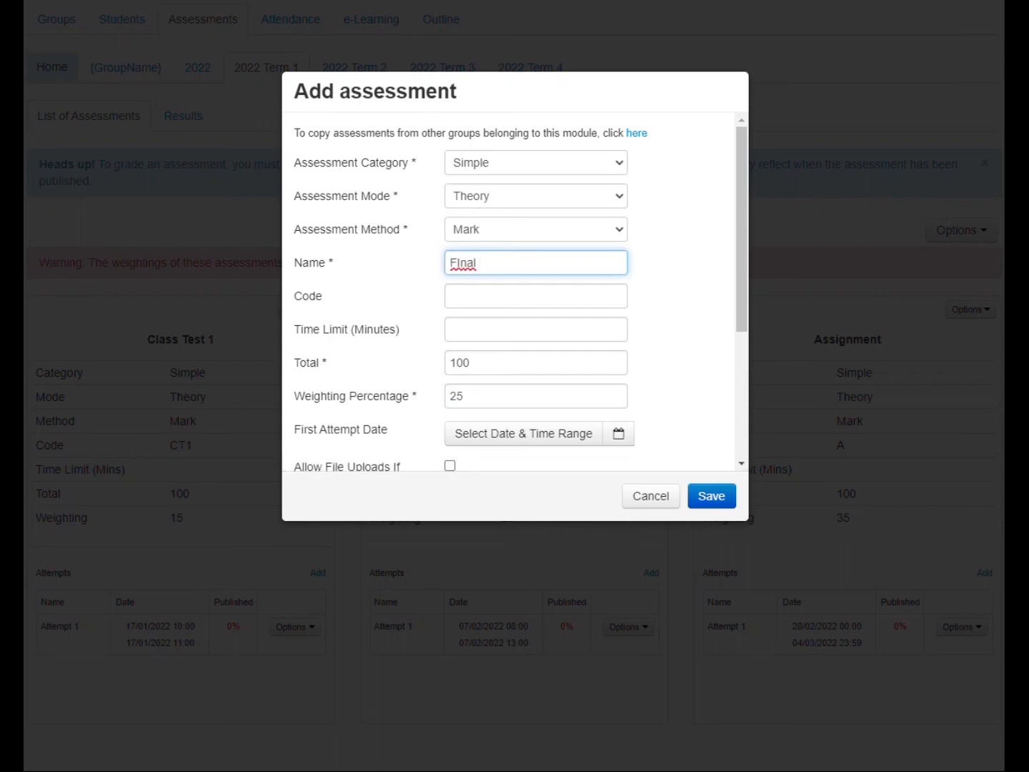
pyautogui.write('al')
pyautogui.click(498, 293)
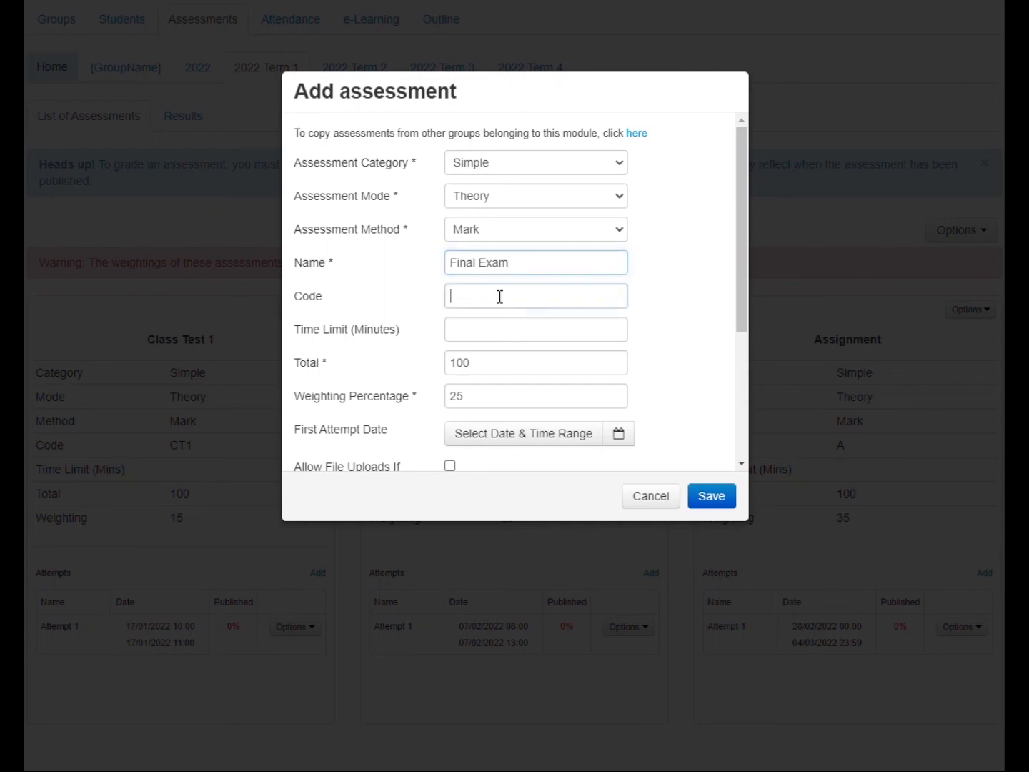
pyautogui.write('FE')
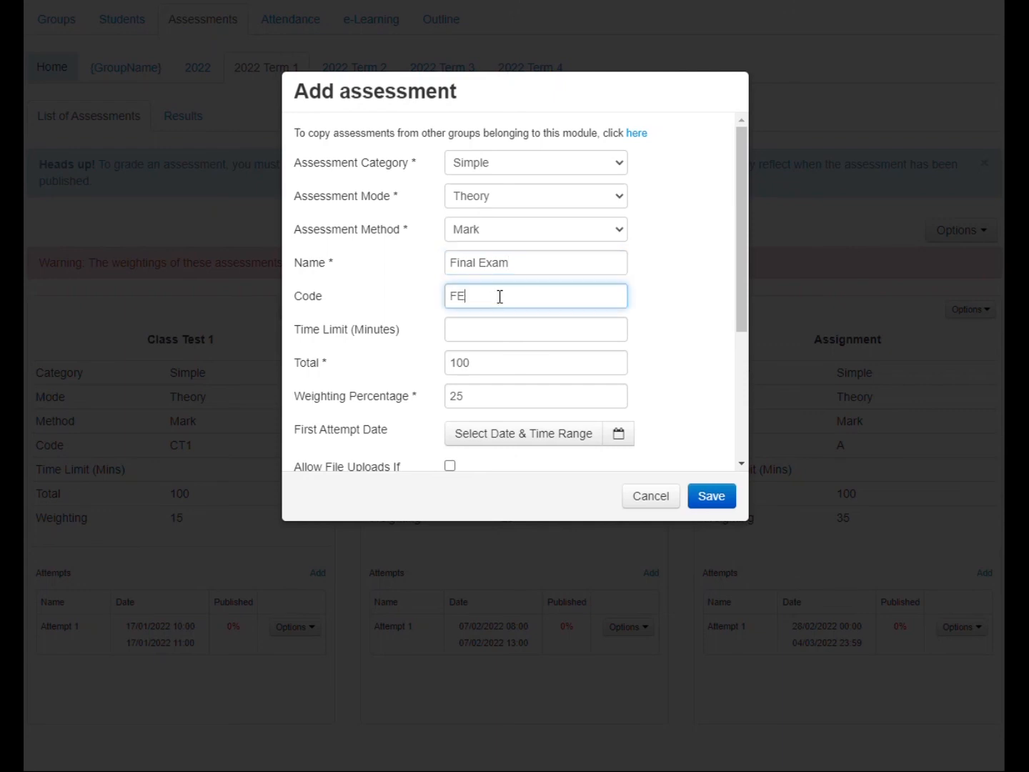
# Step: Set the Final Exam's first attempt to 14 Mar 2022 from 10:00 to 12:00 and save the assessment
pyautogui.click(524, 430)
pyautogui.click(526, 471)
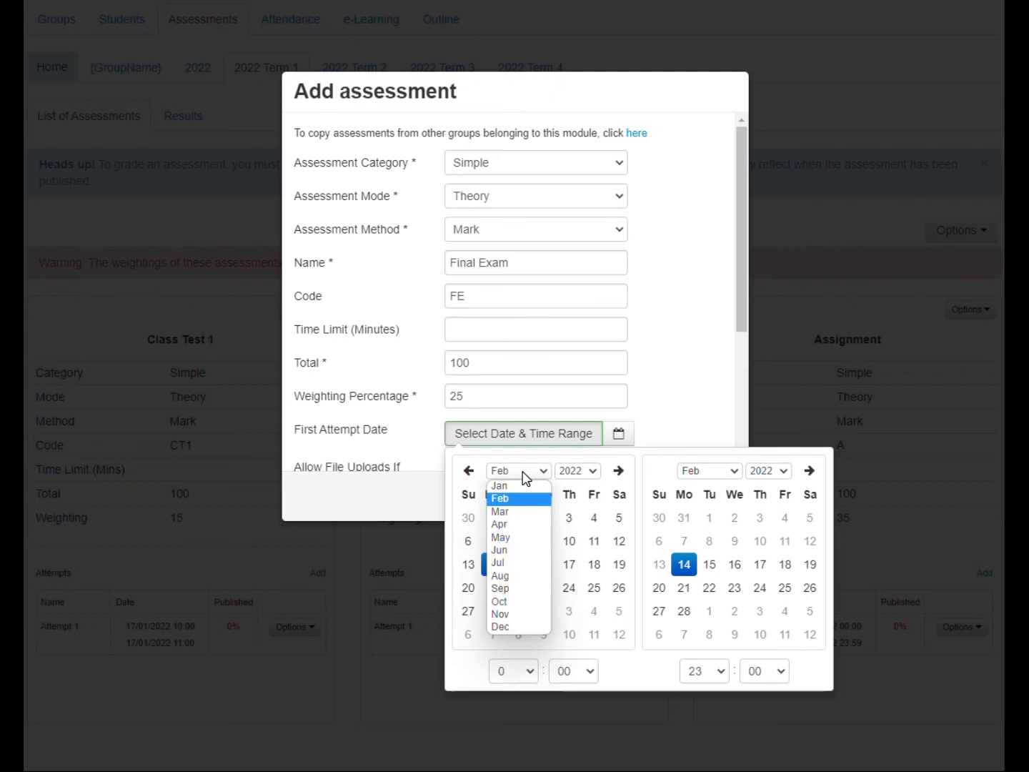
pyautogui.click(520, 512)
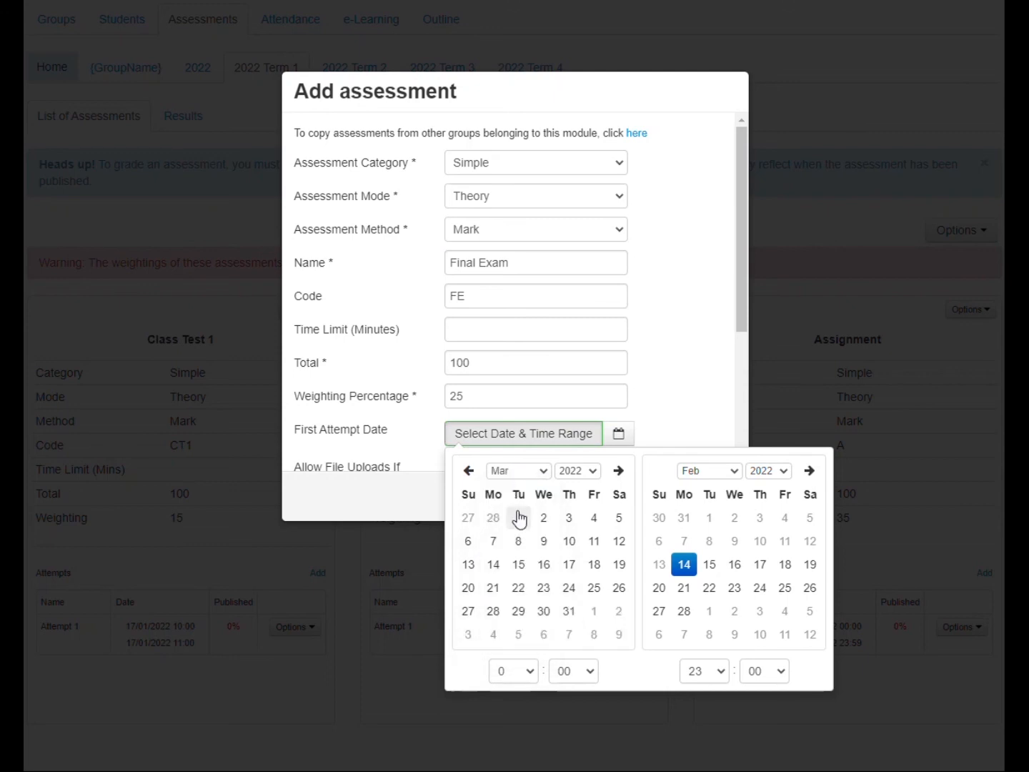
pyautogui.click(495, 573)
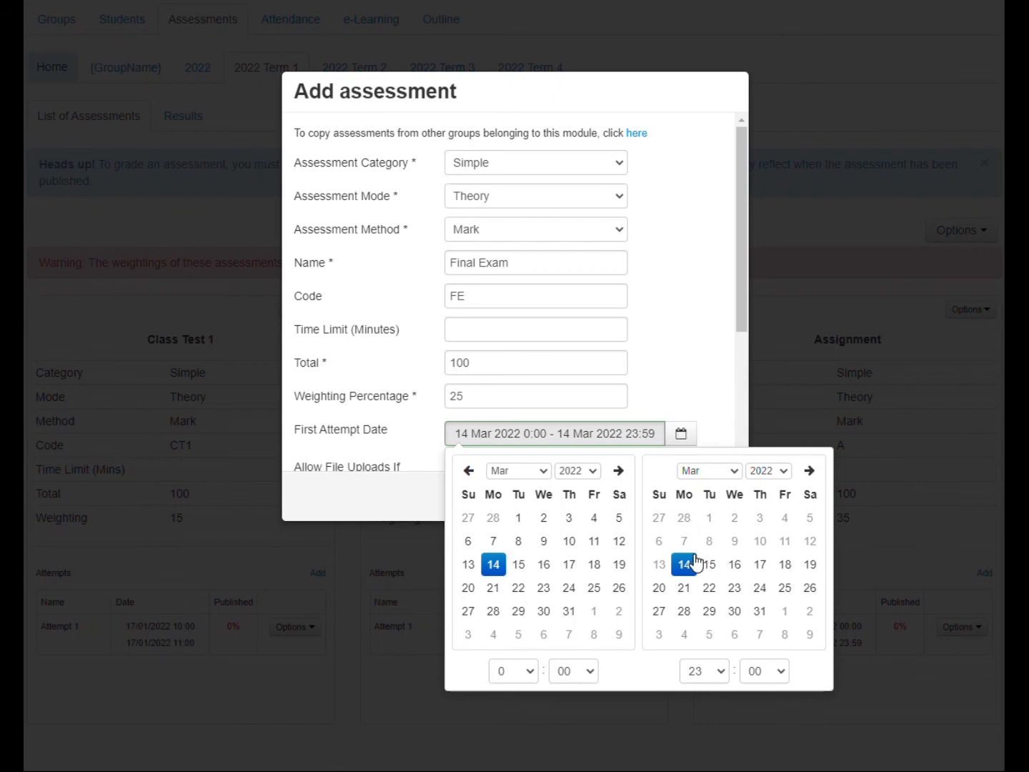
pyautogui.click(531, 671)
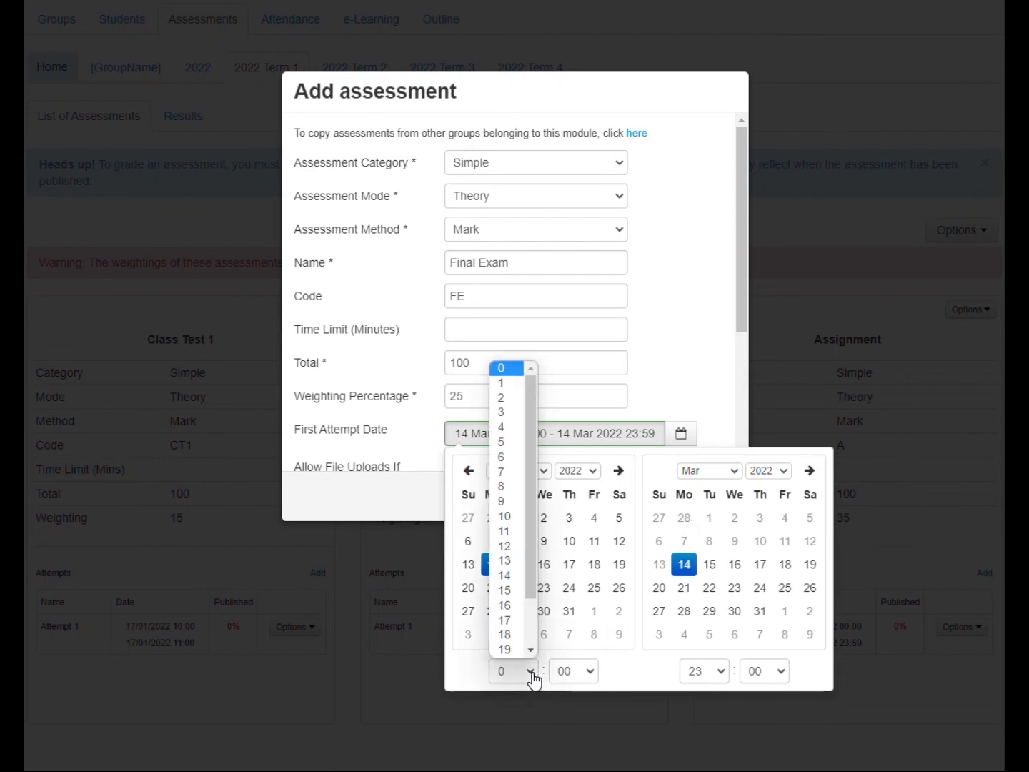
pyautogui.click(498, 525)
pyautogui.click(726, 678)
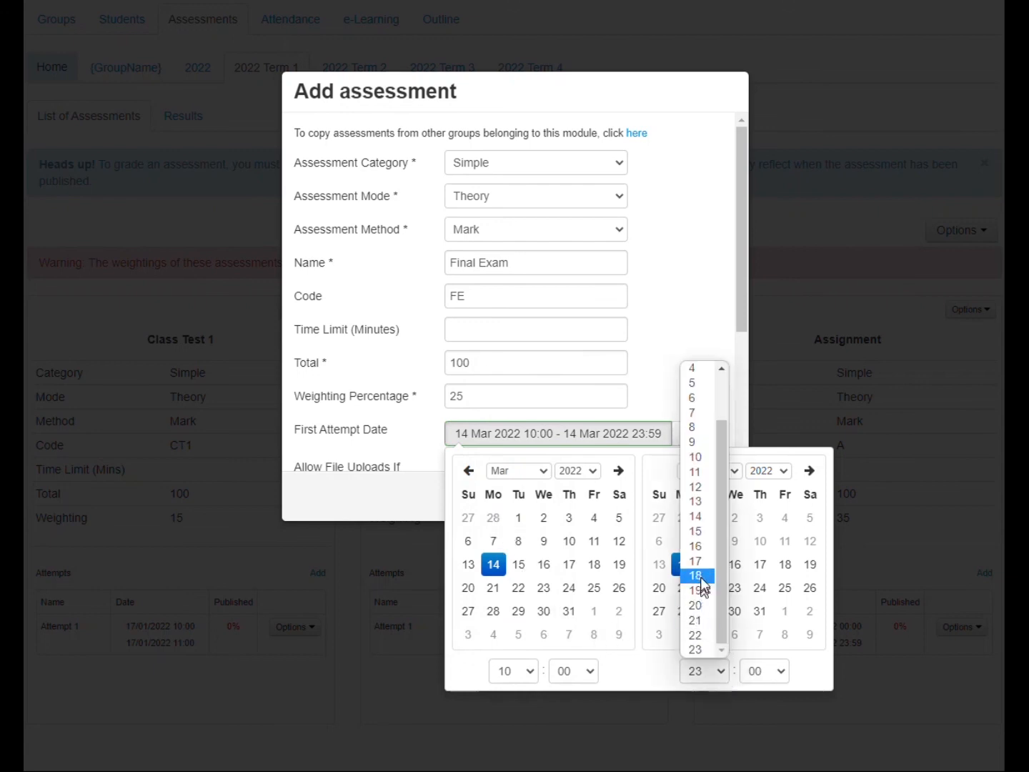
pyautogui.click(713, 498)
pyautogui.click(711, 361)
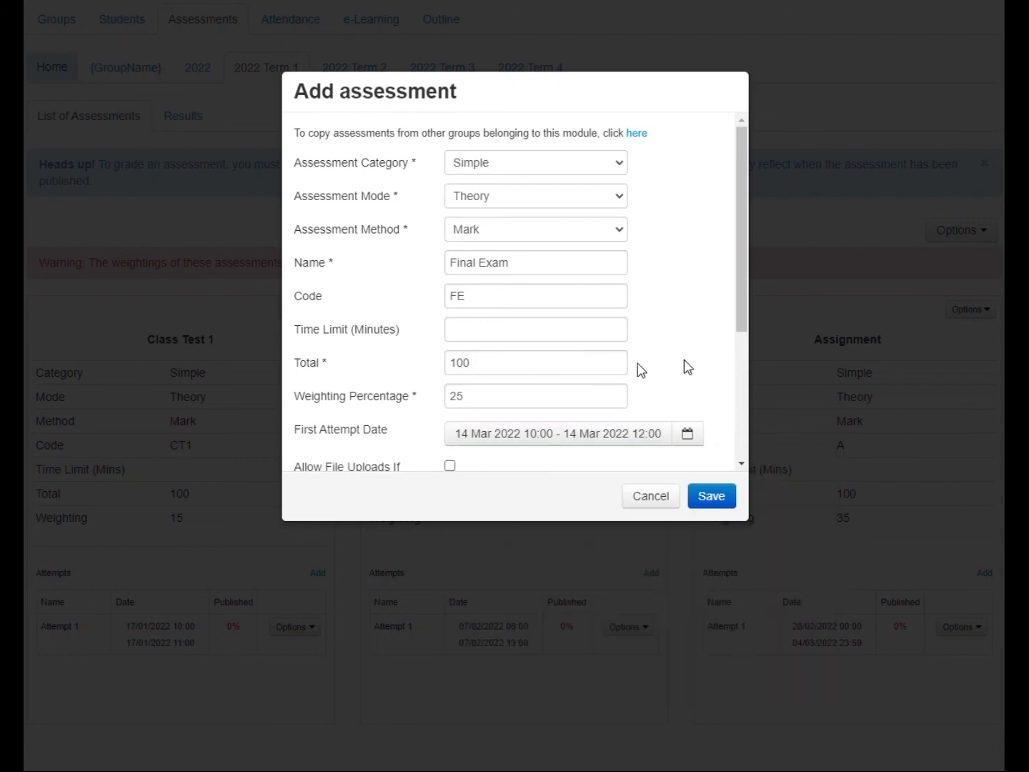
pyautogui.scroll(-2, 638, 429)
pyautogui.scroll(-3, 639, 430)
pyautogui.click(712, 499)
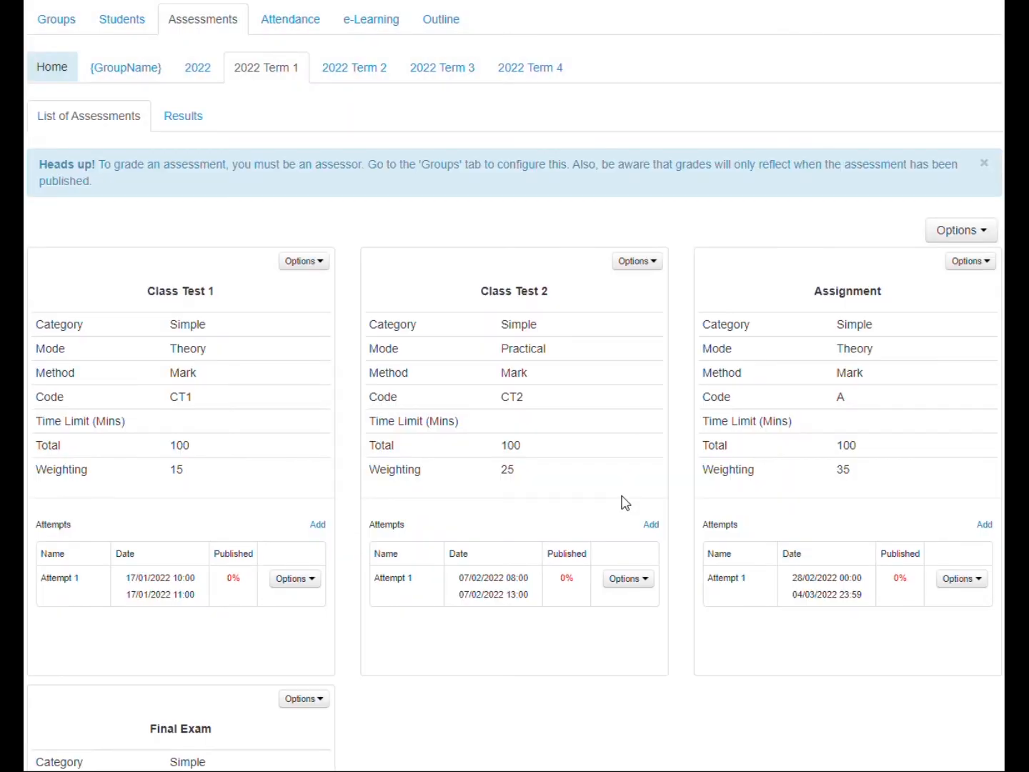
# Step: Review the details, weightings and attempt dates of all assessments in the 2022 Term 1 list
pyautogui.scroll(-5, 625, 503)
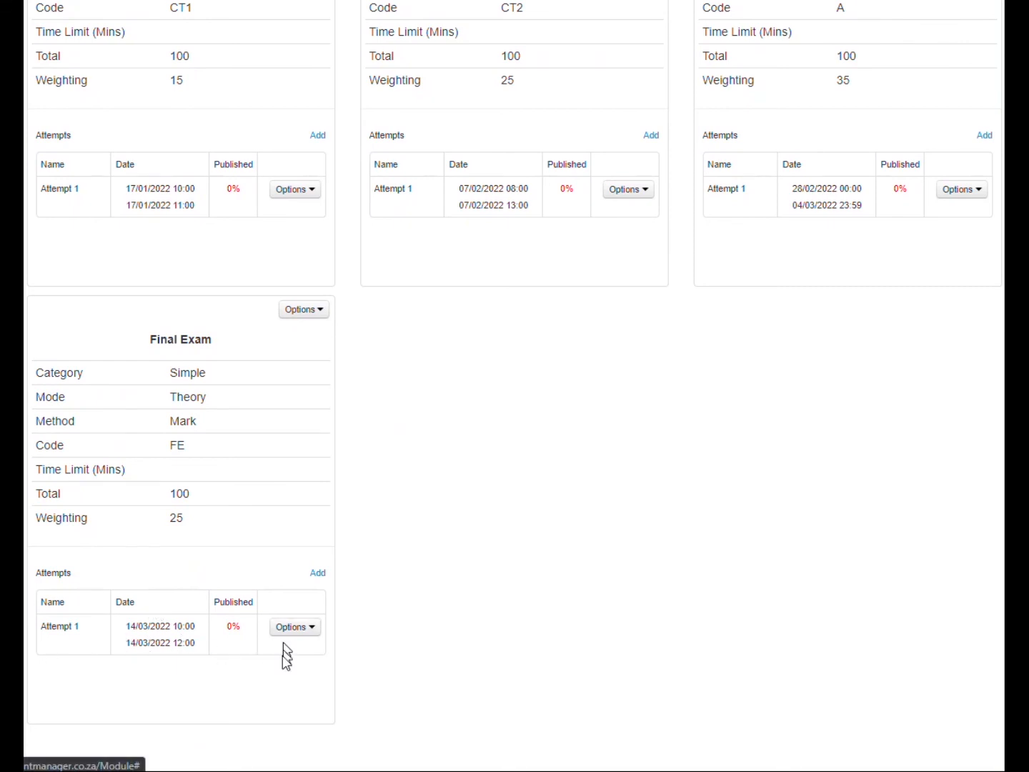
pyautogui.scroll(8, 333, 647)
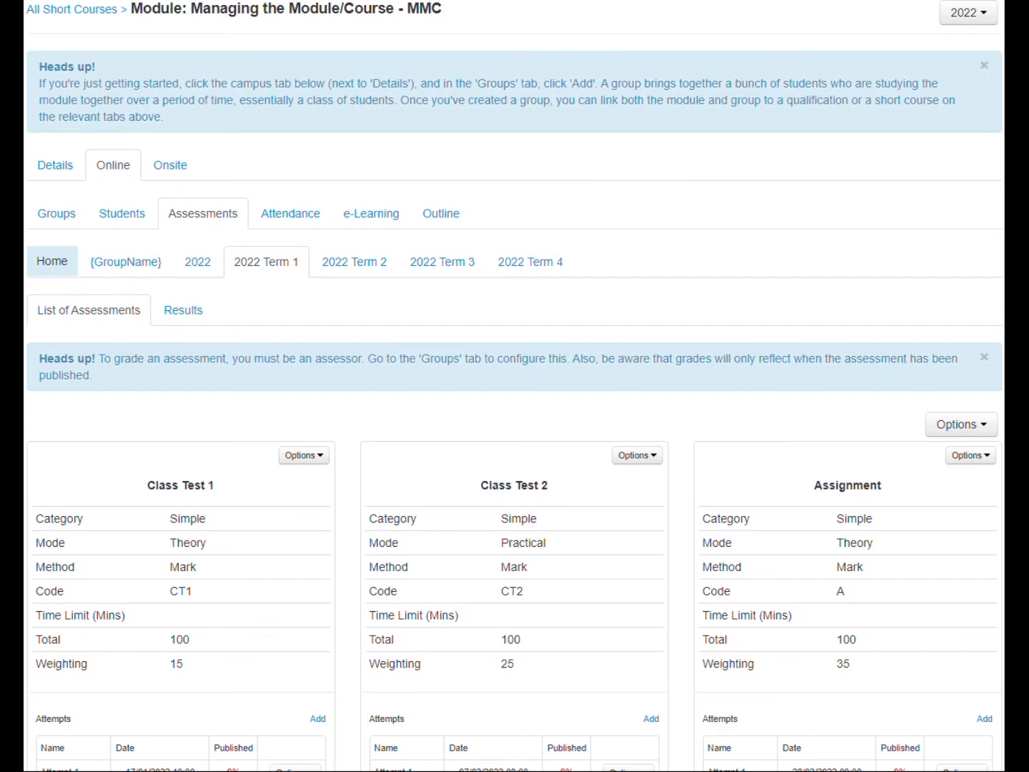
pyautogui.scroll(-8, 697, 356)
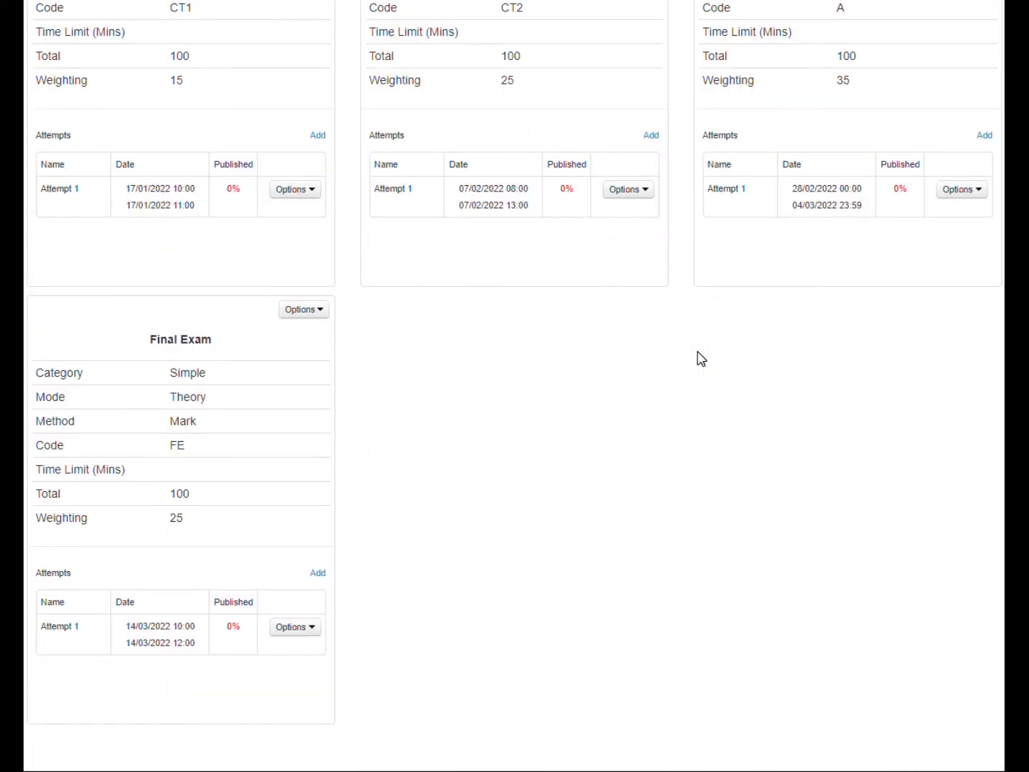
pyautogui.scroll(3, 698, 356)
pyautogui.scroll(5, 701, 357)
pyautogui.scroll(-7, 700, 356)
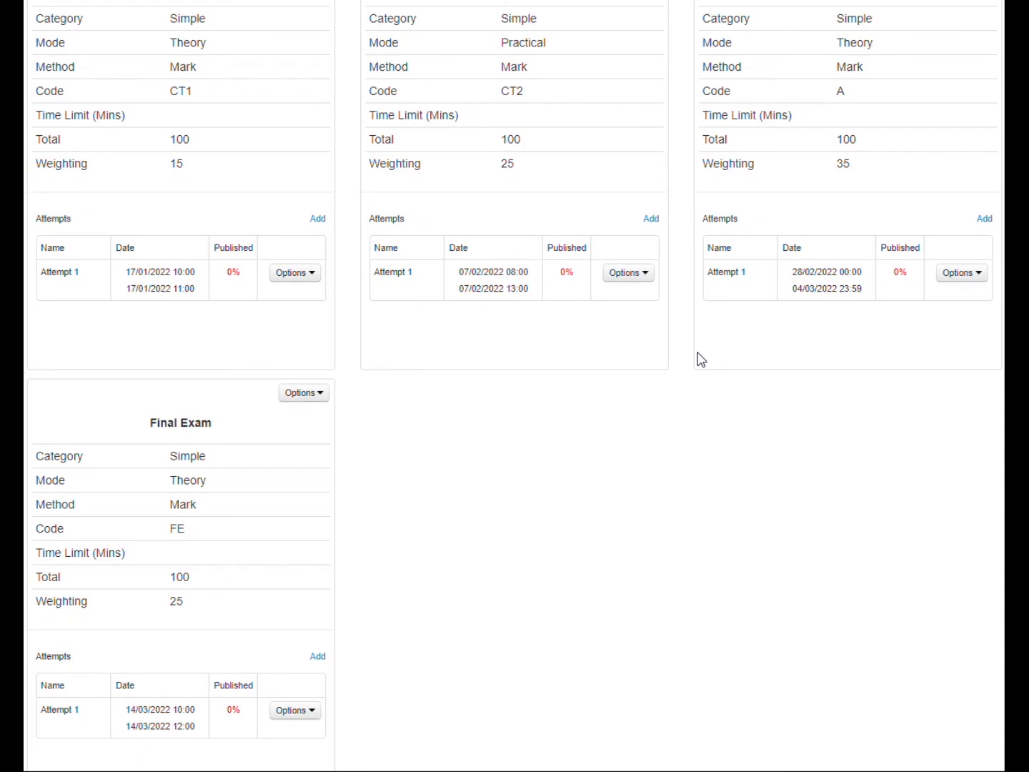
pyautogui.scroll(2, 680, 352)
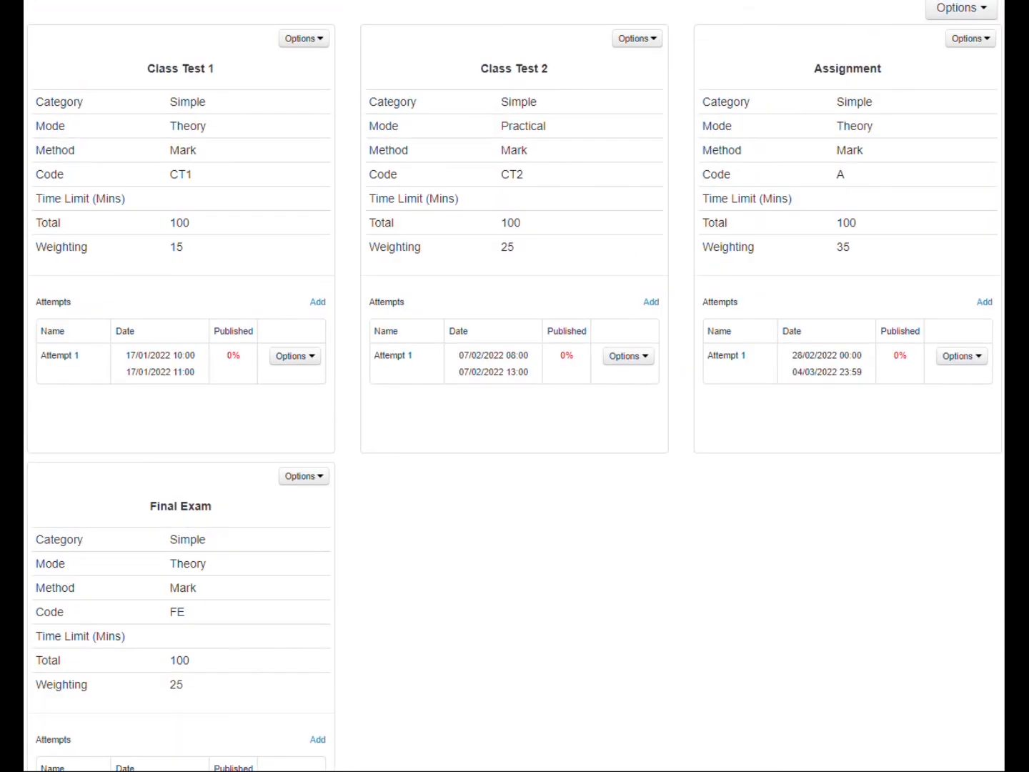